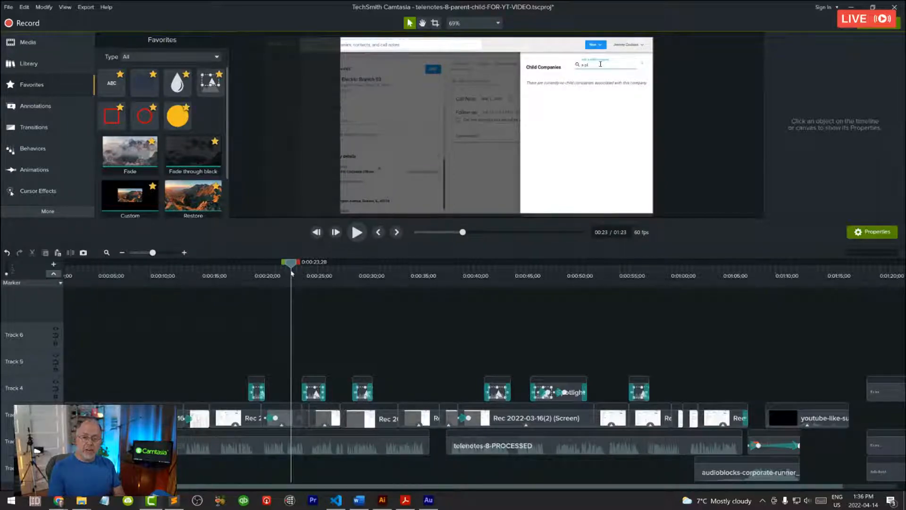
Step: Scrub the playhead through the opening seconds of the project and return it to the start of the timeline
{"action": "left_click", "coordinate": [88, 273]}
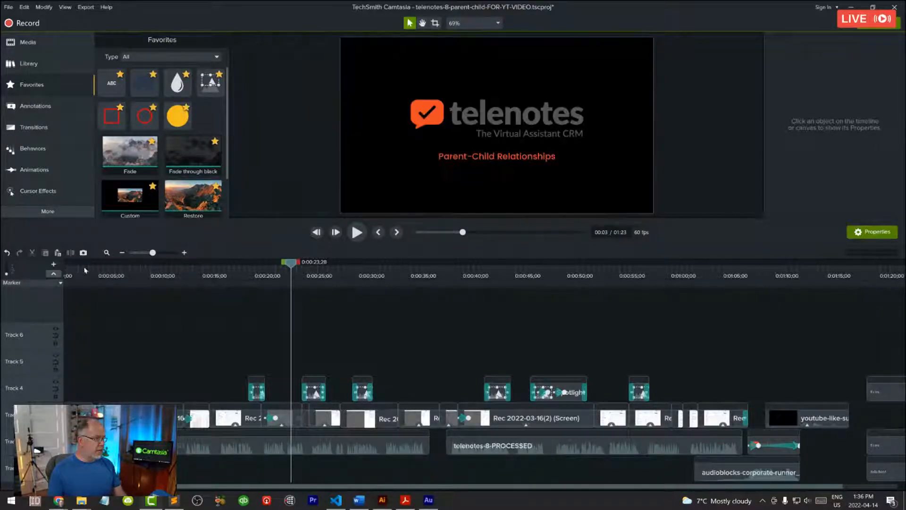
{"action": "left_click", "coordinate": [138, 276]}
{"action": "left_click_drag", "start_coordinate": [263, 277], "coordinate": [166, 276]}
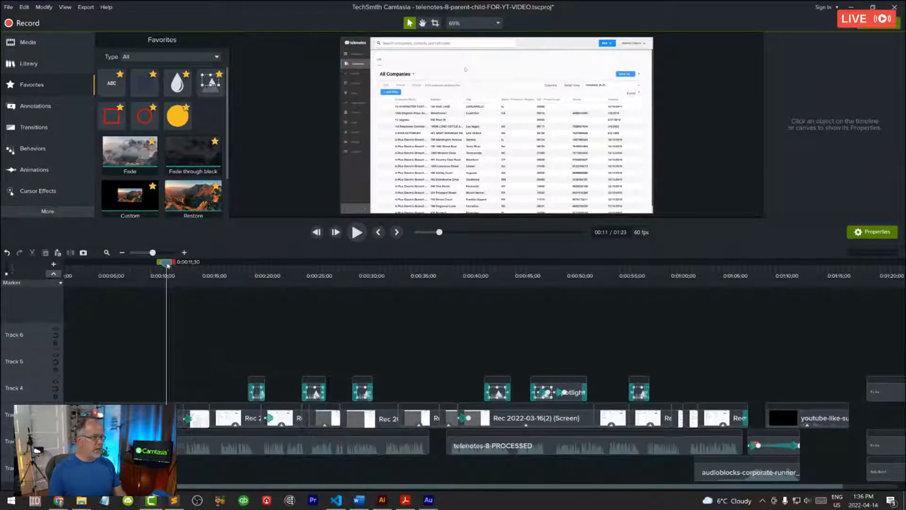
{"action": "left_click_drag", "start_coordinate": [167, 265], "coordinate": [40, 274]}
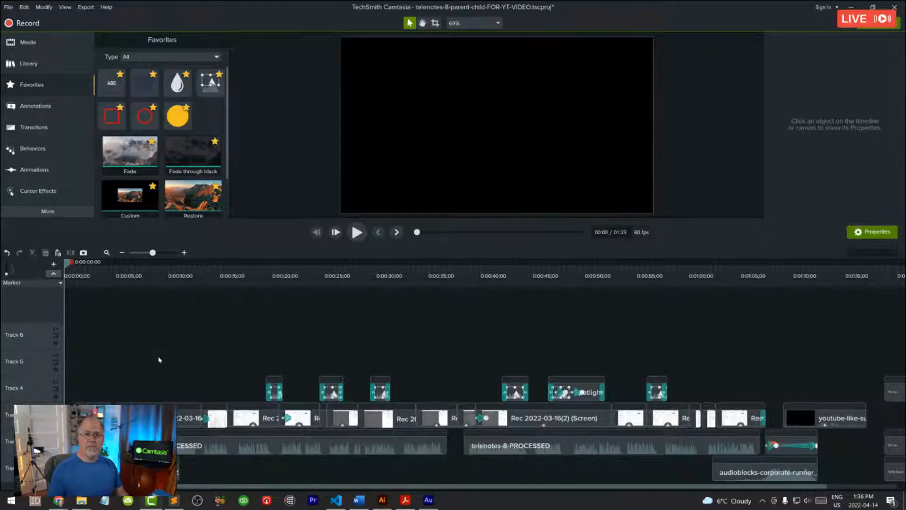
Step: Place the playhead near the 24-second mark, enlarge the timeline around it, and scrub ahead to about 0:00:33
{"action": "left_click", "coordinate": [324, 274]}
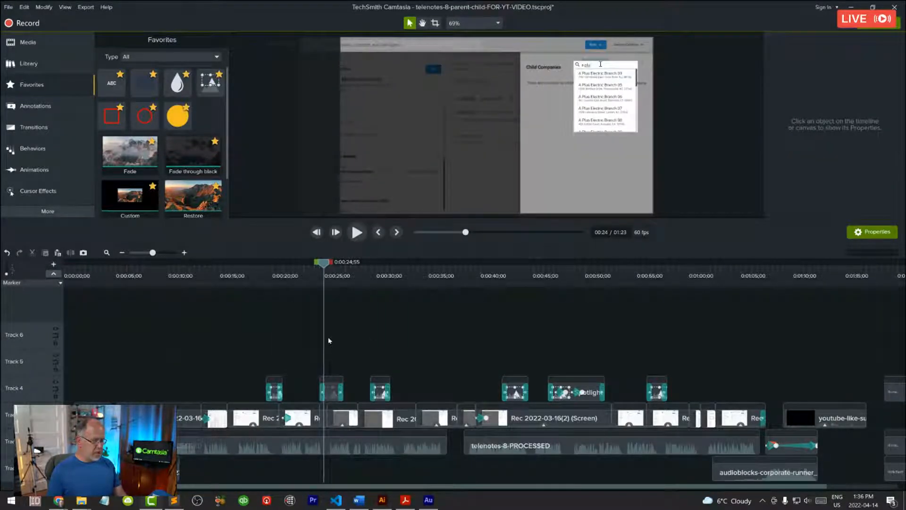
{"action": "scroll", "coordinate": [329, 340], "scroll_direction": "up", "scroll_amount": 5, "text": "ctrl"}
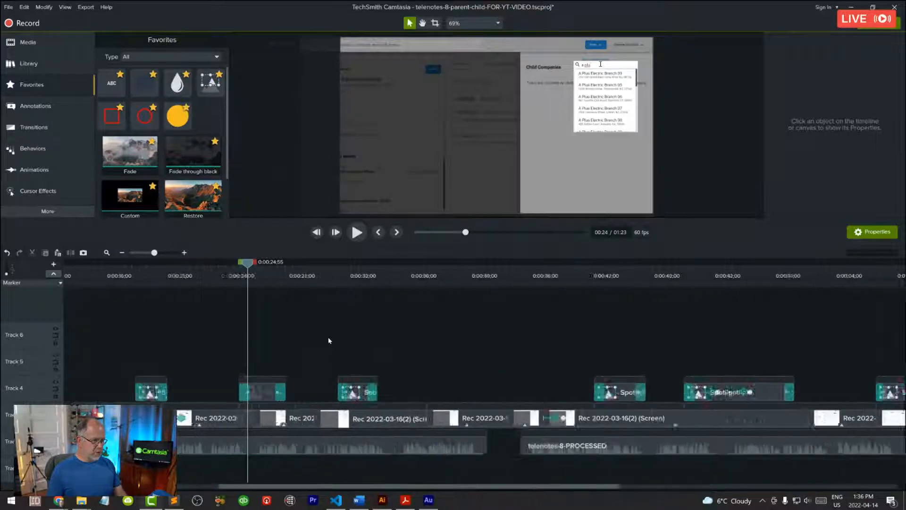
{"action": "left_click", "coordinate": [457, 275]}
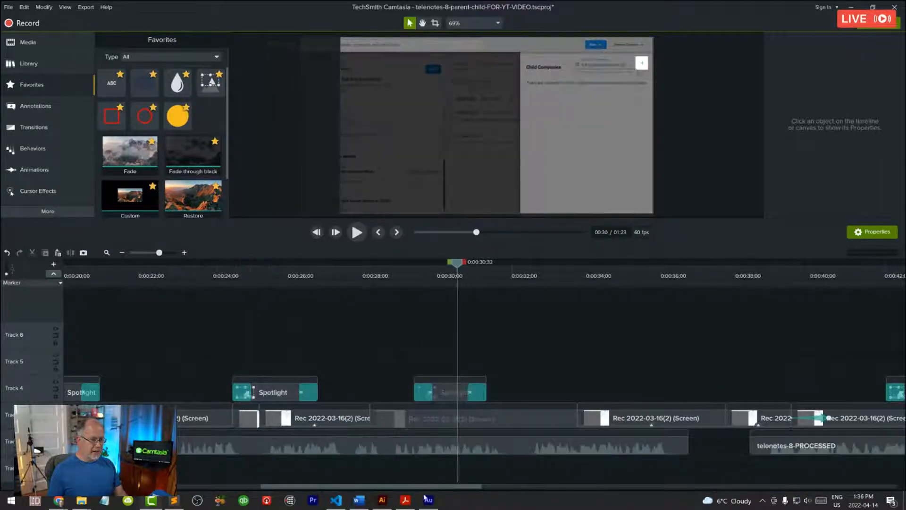
{"action": "left_click_drag", "start_coordinate": [453, 488], "coordinate": [506, 489]}
{"action": "left_click_drag", "start_coordinate": [282, 264], "coordinate": [401, 289]}
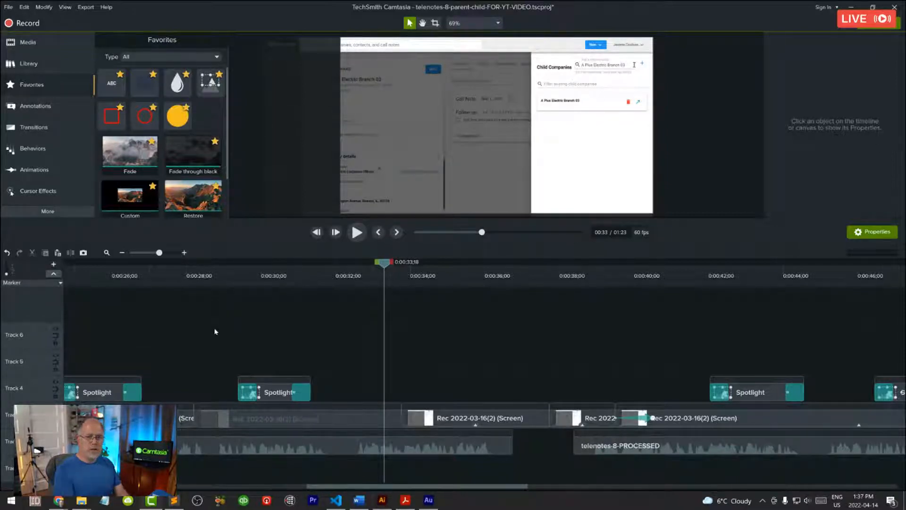
Step: Jump the playhead between the start and end of the project, finishing at the start with the whole timeline fitted
{"action": "key", "text": "ctrl+Home"}
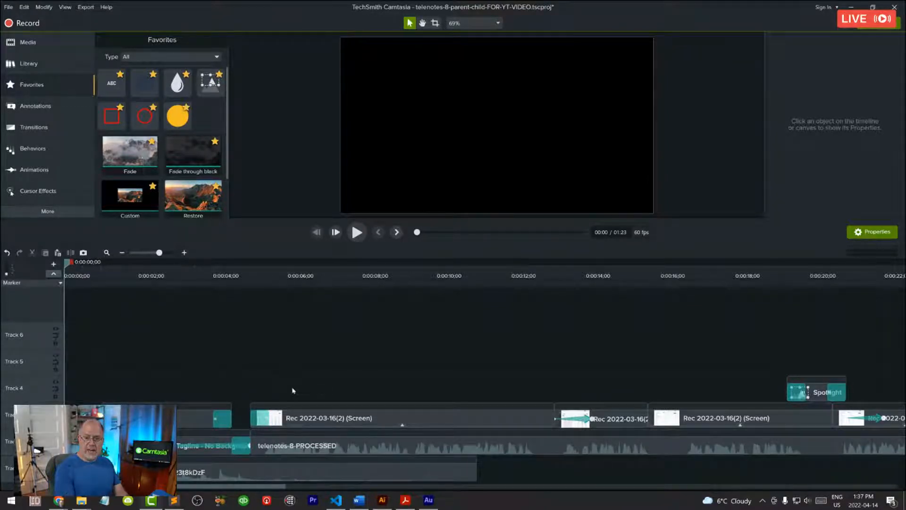
{"action": "key", "text": "End"}
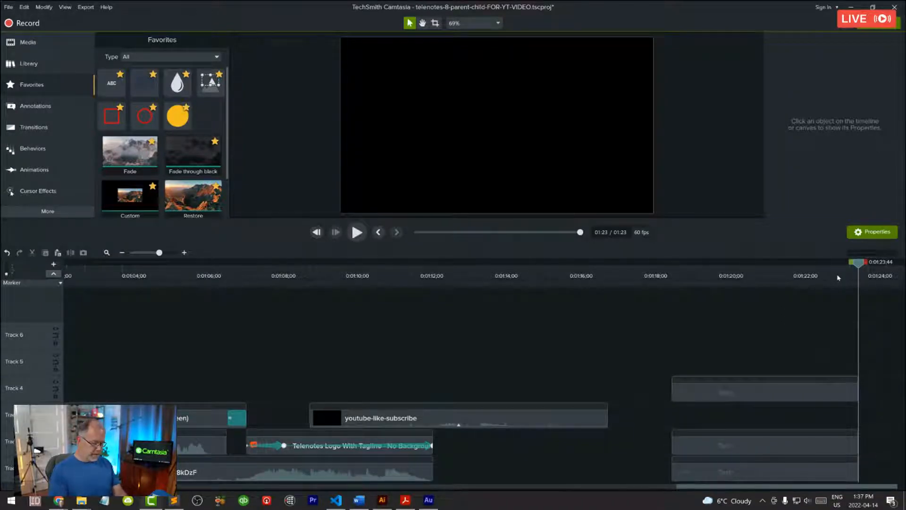
{"action": "key", "text": "ctrl+Home"}
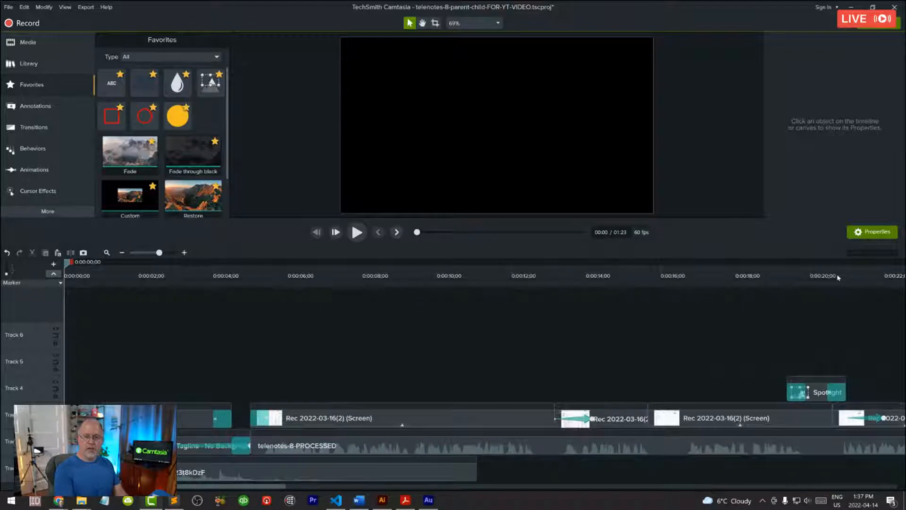
{"action": "key", "text": "ctrl+End"}
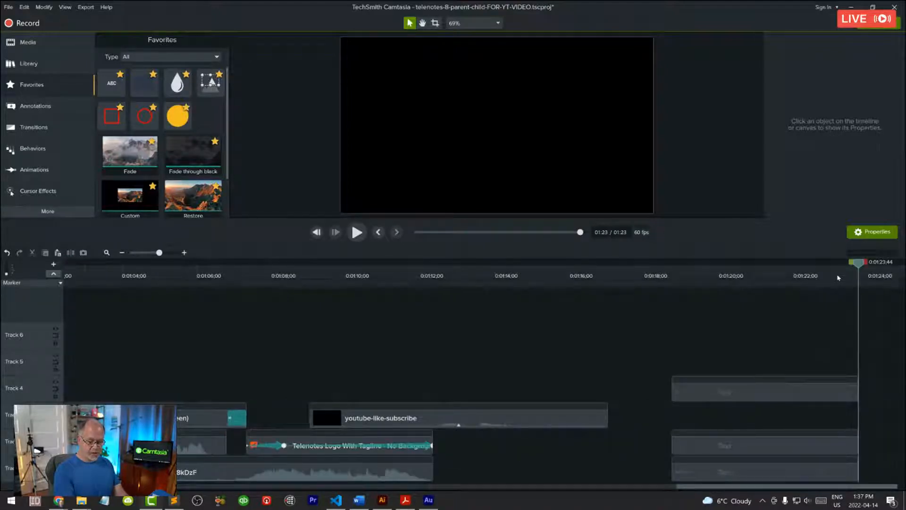
{"action": "key", "text": "ctrl+Home"}
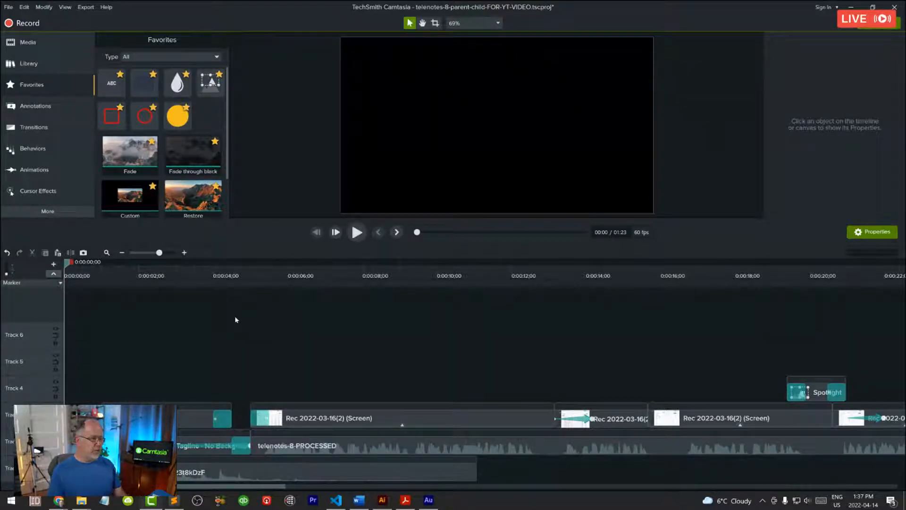
{"action": "left_click", "coordinate": [106, 252]}
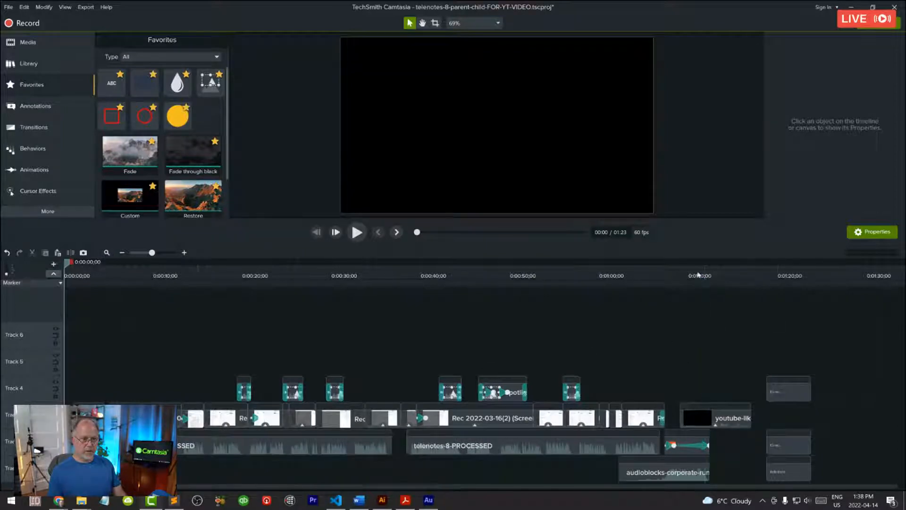
Step: Go to the text callouts near 0:01:20 and undo the latest edits, back through the creation of the third callout
{"action": "left_click_drag", "start_coordinate": [698, 274], "coordinate": [802, 457]}
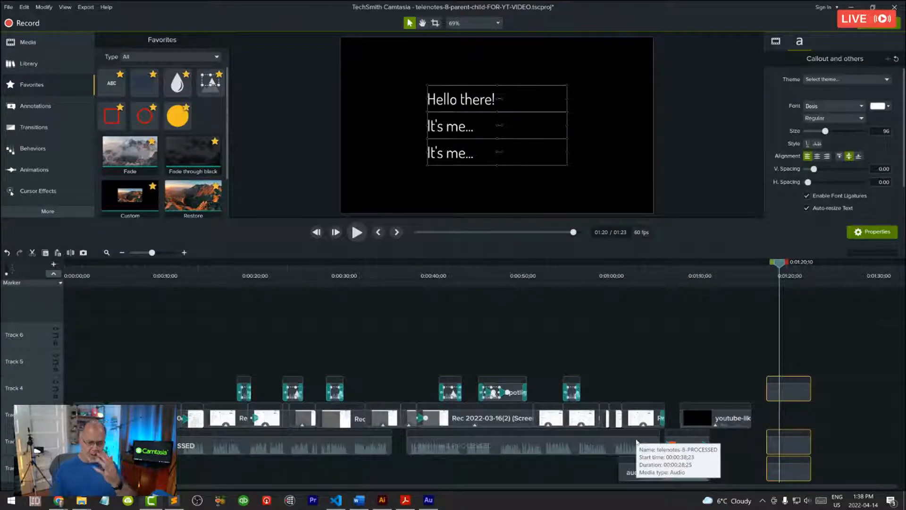
{"action": "left_click", "coordinate": [802, 341]}
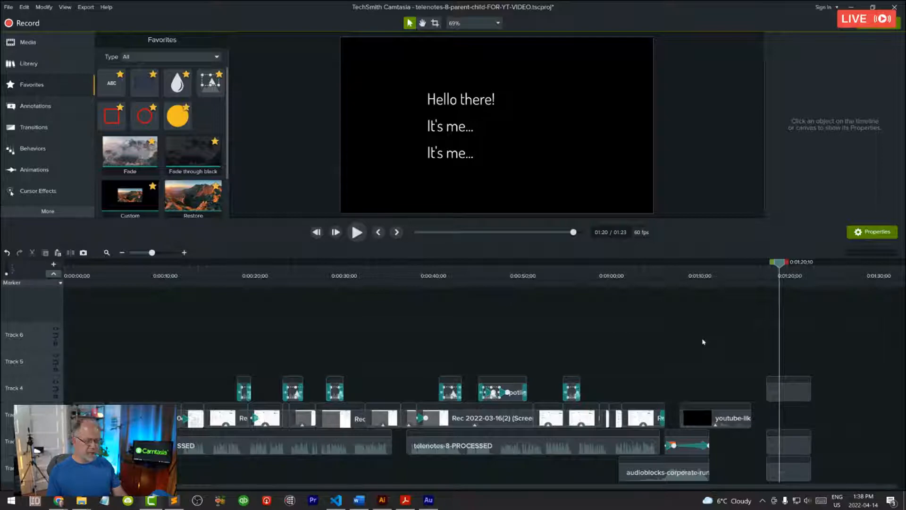
{"action": "key", "text": "ctrl+z"}
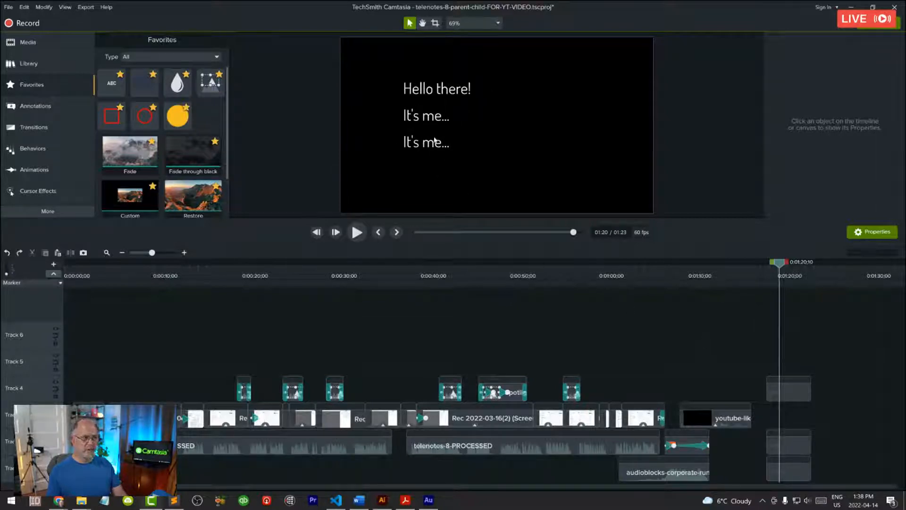
{"action": "key", "text": "ctrl+z"}
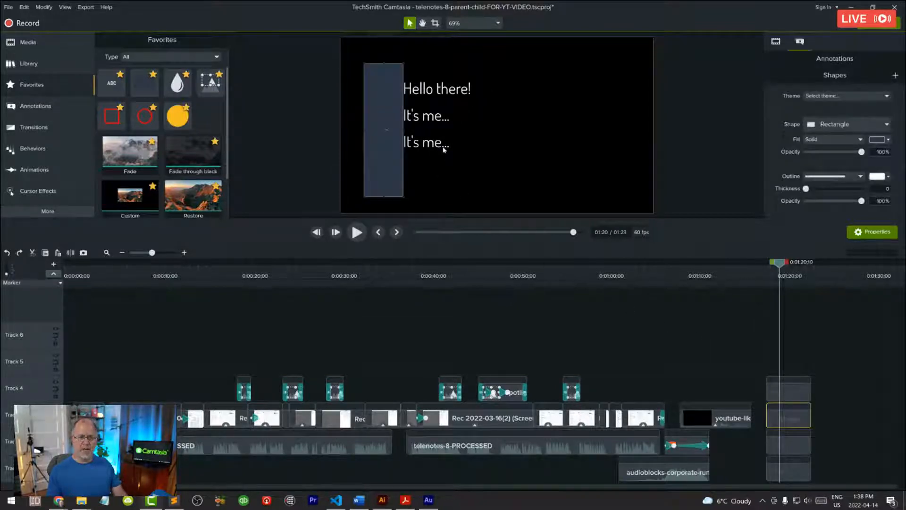
{"action": "key", "text": "ctrl+z"}
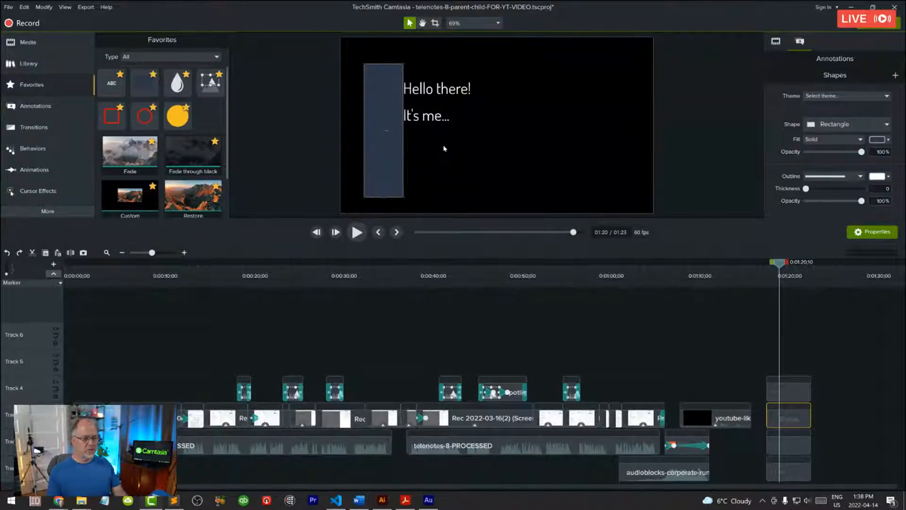
Step: Undo the earlier callout text change, the callout alignment and the adding of the blue rectangle
{"action": "key", "text": "ctrl+z"}
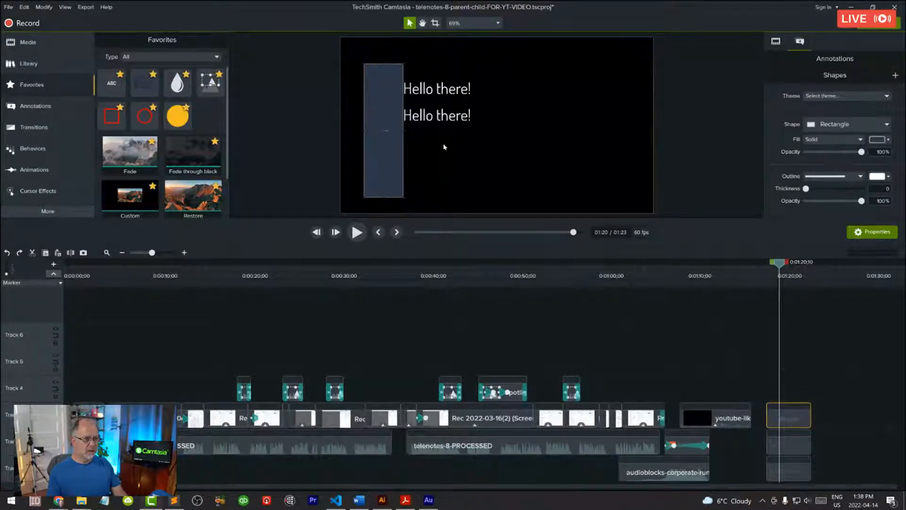
{"action": "key", "text": "ctrl+z"}
{"action": "key", "text": "ctrl+z"}
{"action": "key", "text": "ctrl+z"}
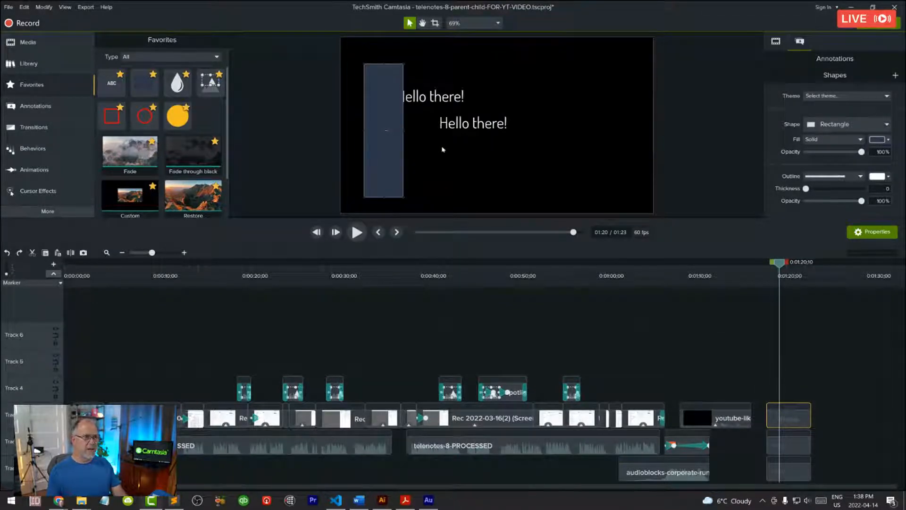
{"action": "key", "text": "ctrl+z"}
{"action": "key", "text": "ctrl+z"}
{"action": "key", "text": "ctrl+z"}
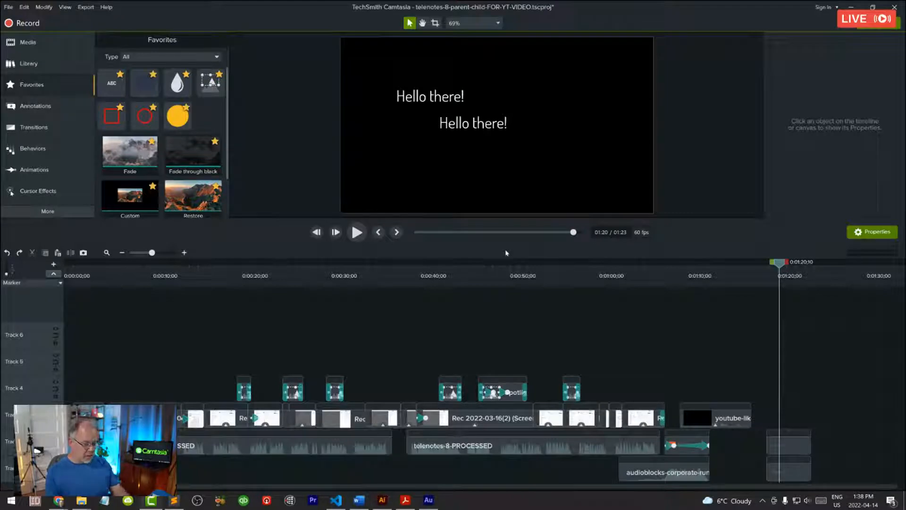
Step: Redo the rectangle's insertion and resizing, the alignment of the two callouts and the "It's me..." text change
{"action": "key", "text": "ctrl+y"}
{"action": "key", "text": "ctrl+y"}
{"action": "key", "text": "ctrl+y"}
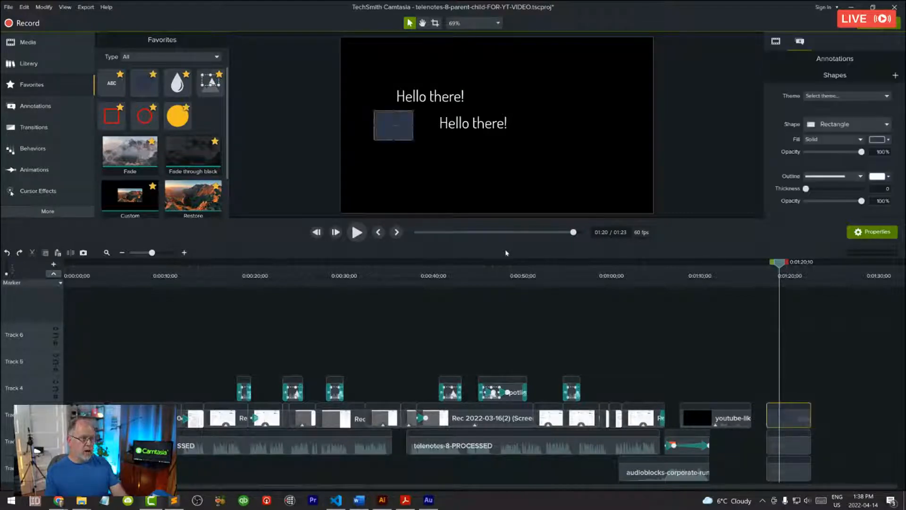
{"action": "key", "text": "ctrl+y"}
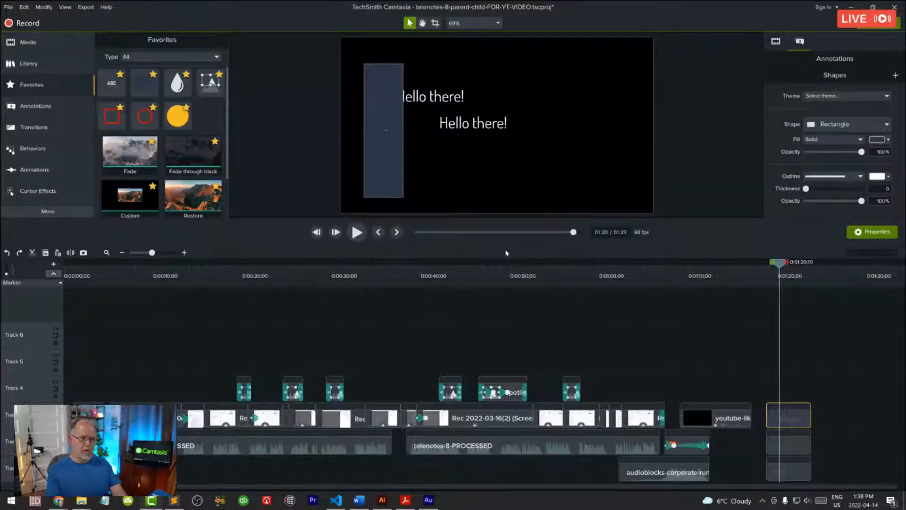
{"action": "key", "text": "ctrl+y"}
{"action": "key", "text": "ctrl+y"}
{"action": "key", "text": "ctrl+y"}
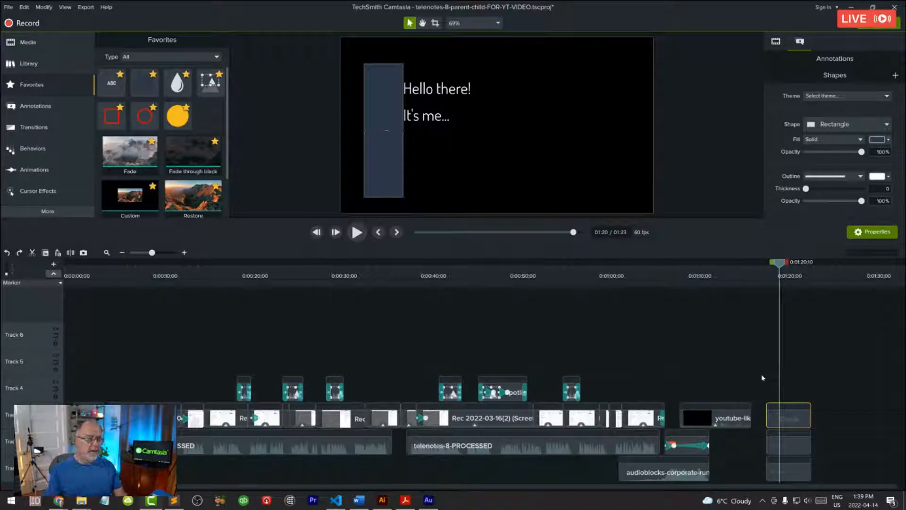
Step: Split the last Rec 2022-03-16(2) (Screen) clip at 0:01:04;02
{"action": "mouse_move", "coordinate": [780, 263]}
{"action": "left_mouse_down"}
{"action": "mouse_move", "coordinate": [770, 264]}
{"action": "mouse_move", "coordinate": [784, 263]}
{"action": "left_mouse_up"}
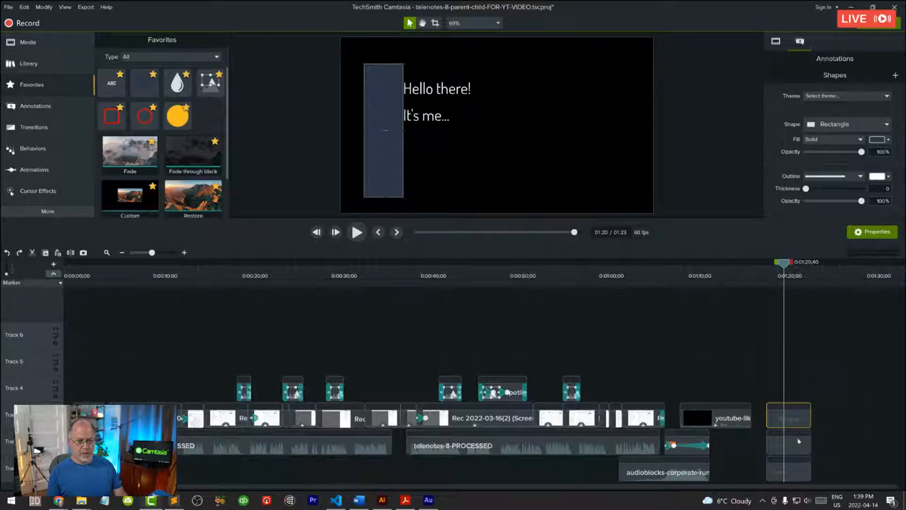
{"action": "left_click", "coordinate": [632, 269]}
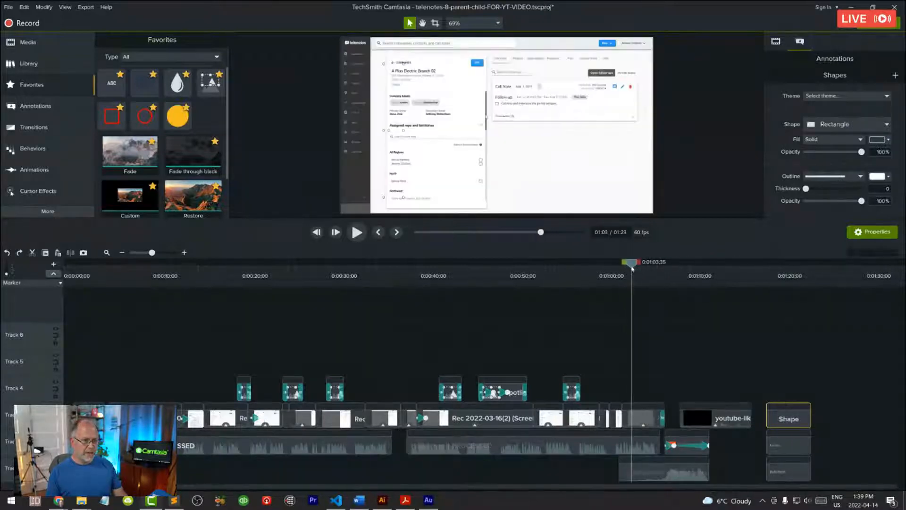
{"action": "mouse_move", "coordinate": [632, 269]}
{"action": "left_mouse_down"}
{"action": "mouse_move", "coordinate": [592, 269]}
{"action": "mouse_move", "coordinate": [653, 269]}
{"action": "mouse_move", "coordinate": [633, 269]}
{"action": "left_mouse_up"}
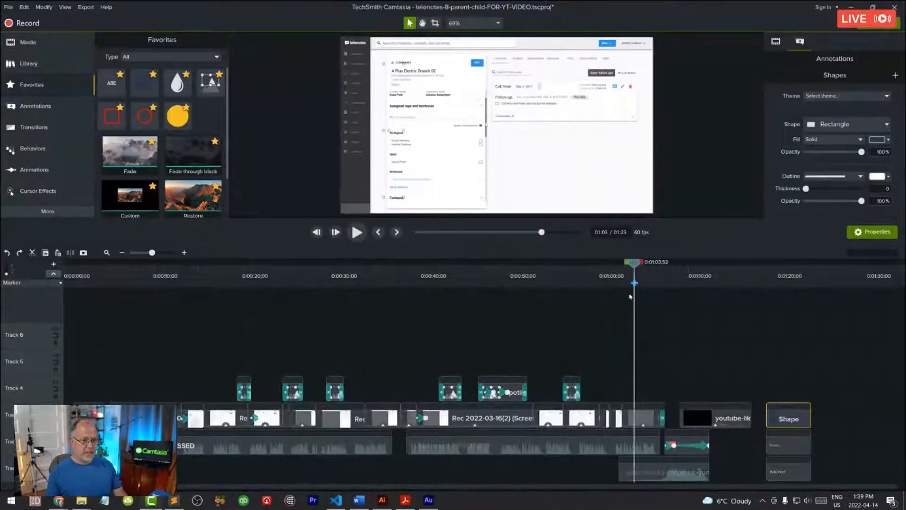
{"action": "left_click", "coordinate": [640, 419]}
{"action": "left_click", "coordinate": [639, 265]}
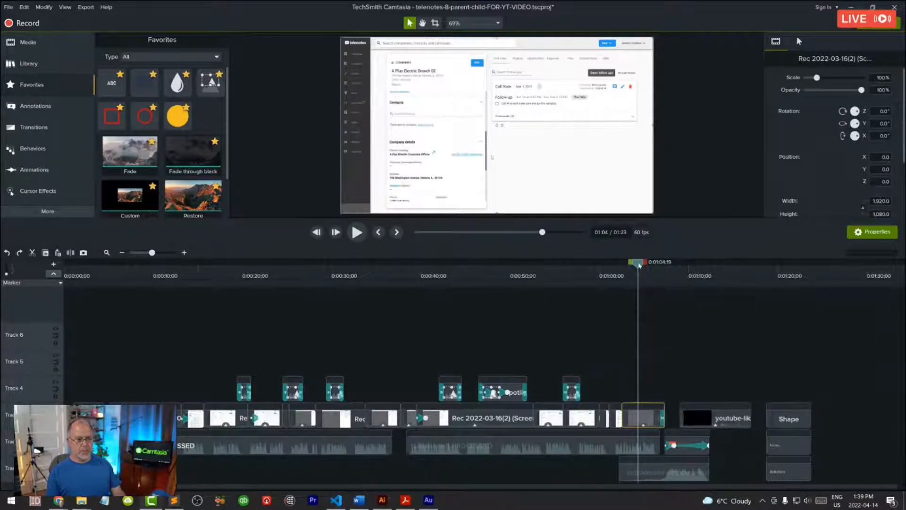
{"action": "left_click_drag", "start_coordinate": [640, 265], "coordinate": [636, 267]}
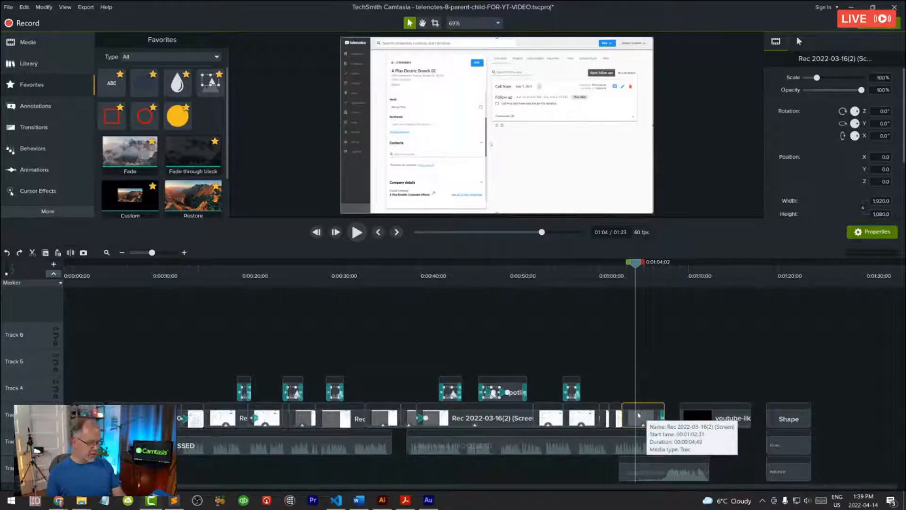
{"action": "key", "text": "s"}
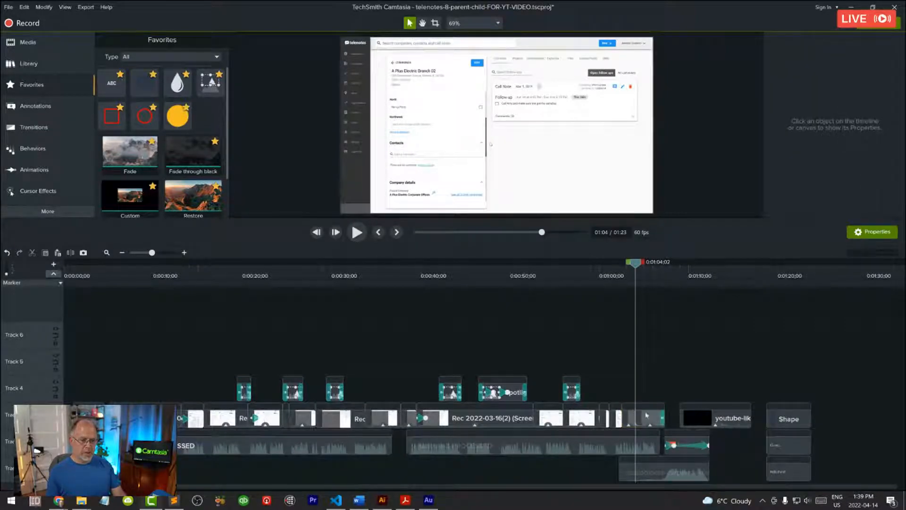
Step: Scale the screen recording segment after the split to about 163% and scrub back across the cut to check it
{"action": "left_click", "coordinate": [631, 417]}
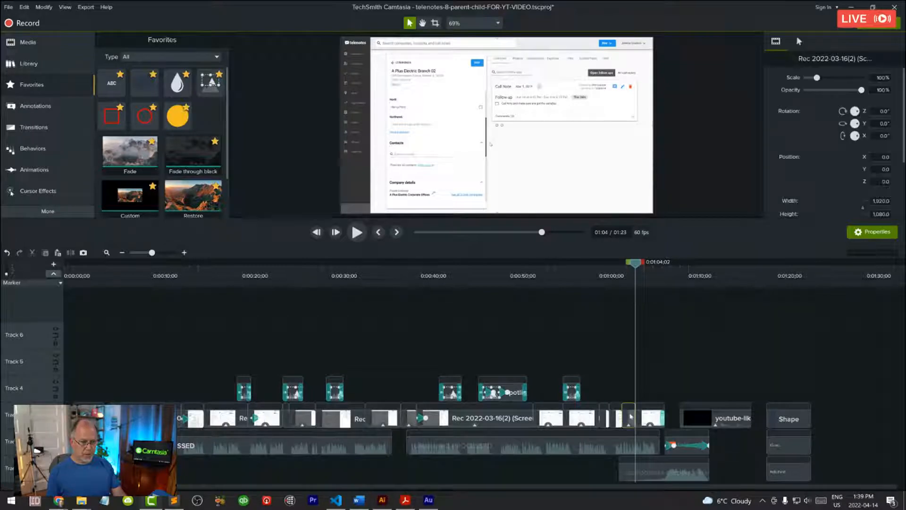
{"action": "left_click", "coordinate": [650, 415]}
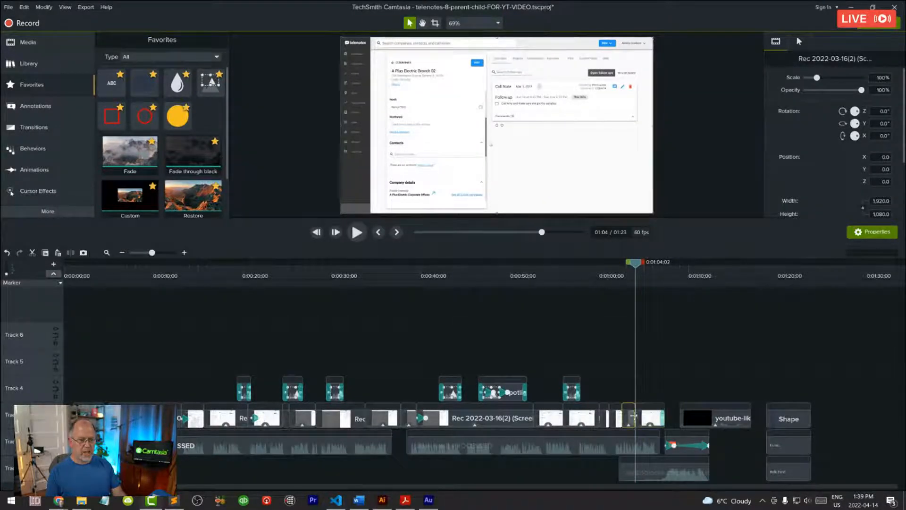
{"action": "left_click_drag", "start_coordinate": [637, 264], "coordinate": [640, 263]}
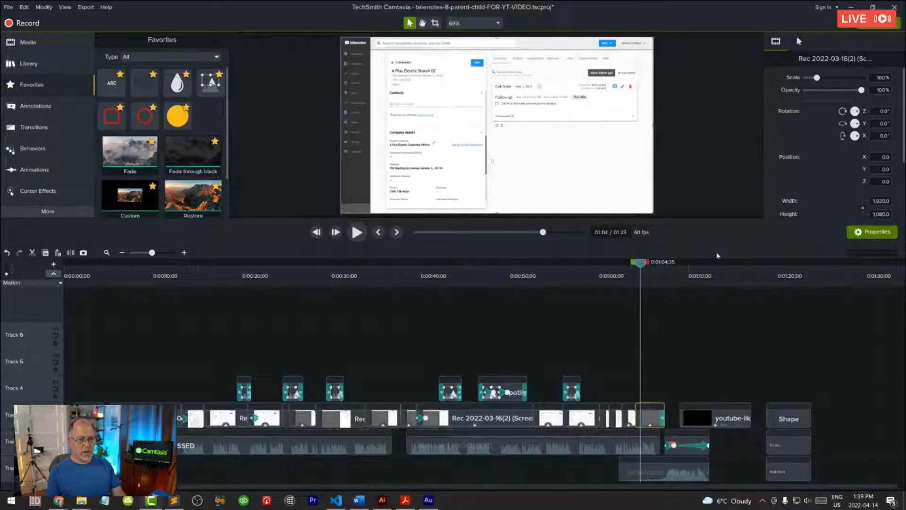
{"action": "left_click_drag", "start_coordinate": [817, 77], "coordinate": [823, 77]}
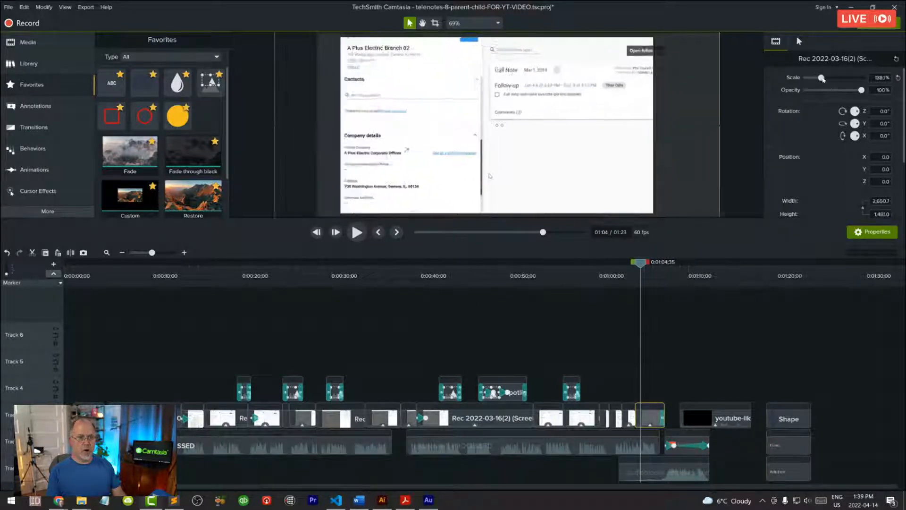
{"action": "left_click_drag", "start_coordinate": [641, 265], "coordinate": [625, 267]}
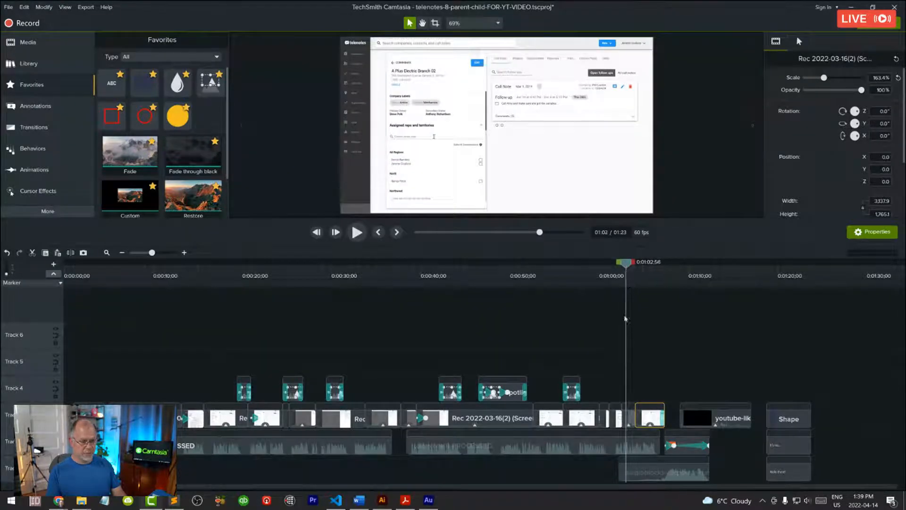
Step: Select the recording segment before the cut and play the preview across the cut until about 0:01:04;42
{"action": "left_click", "coordinate": [629, 417]}
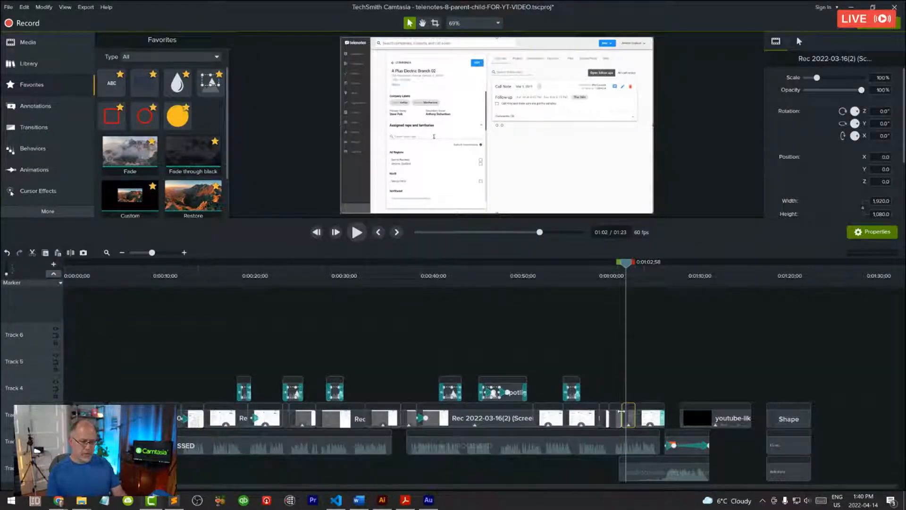
{"action": "key", "text": "space"}
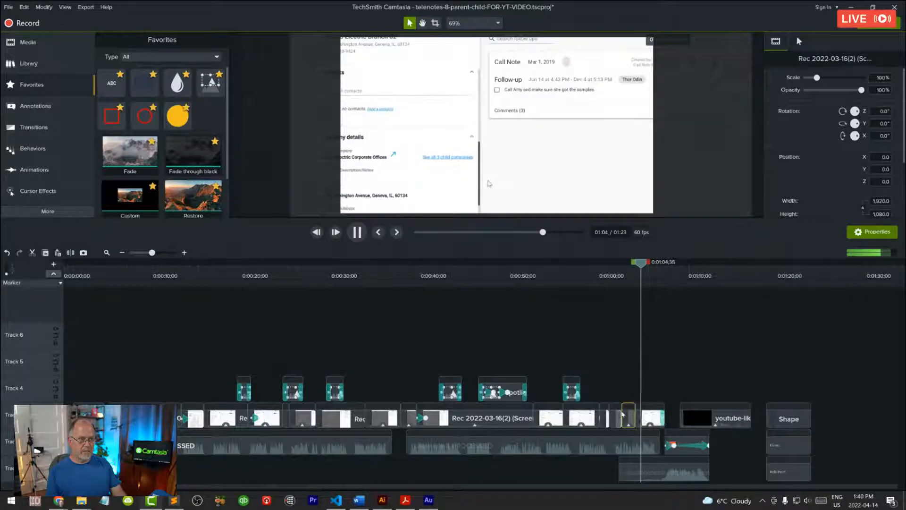
{"action": "key", "text": "space"}
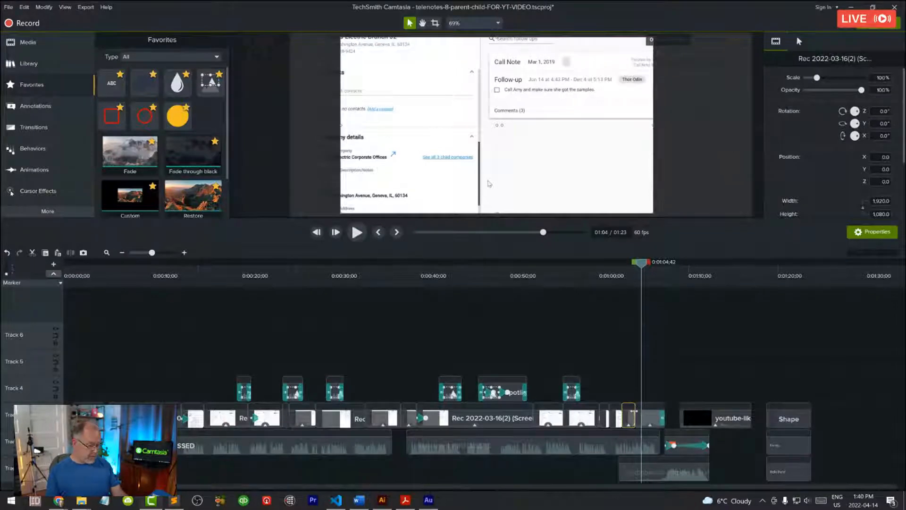
Step: Undo the scaling of the second recording segment and the split, then clear the clip selection
{"action": "key", "text": "ctrl+z"}
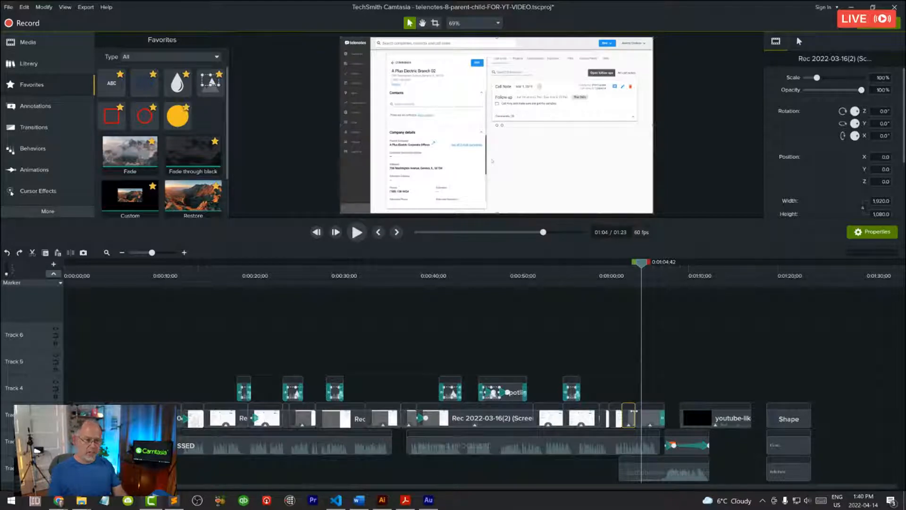
{"action": "left_click", "coordinate": [651, 420]}
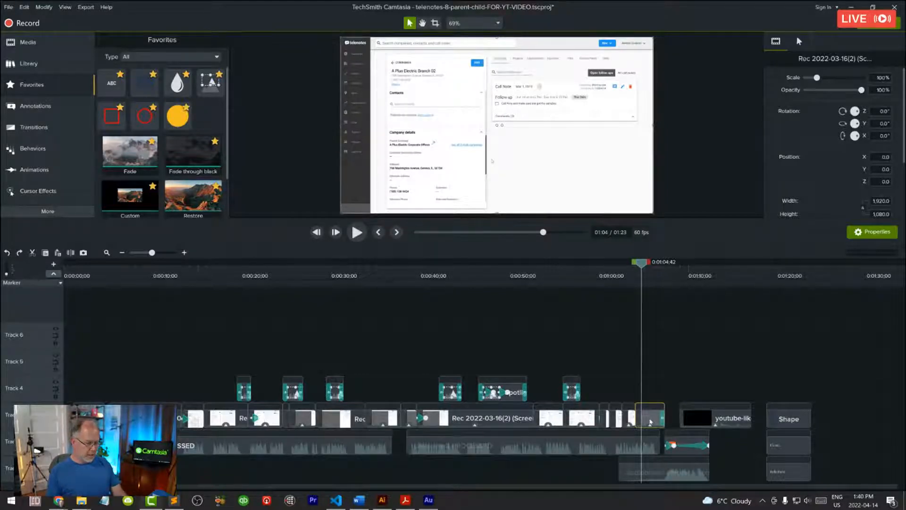
{"action": "key", "text": "ctrl+z"}
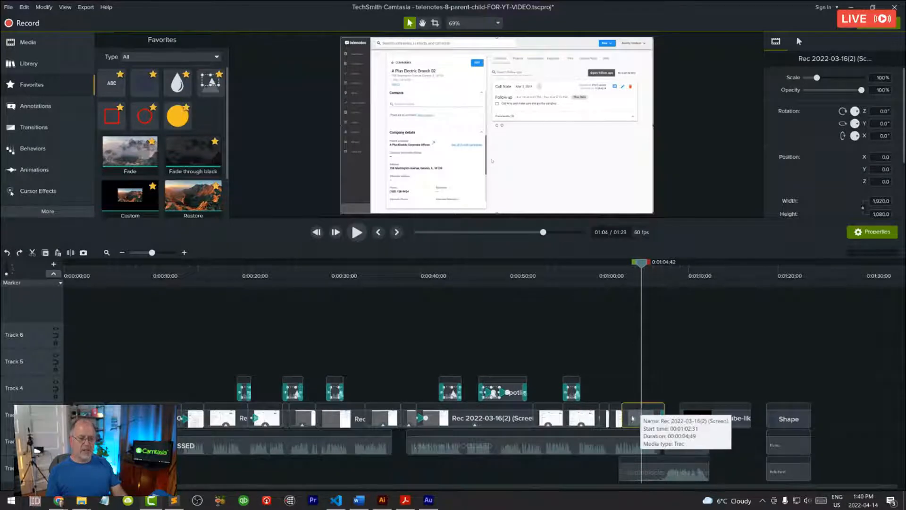
{"action": "left_click", "coordinate": [666, 381]}
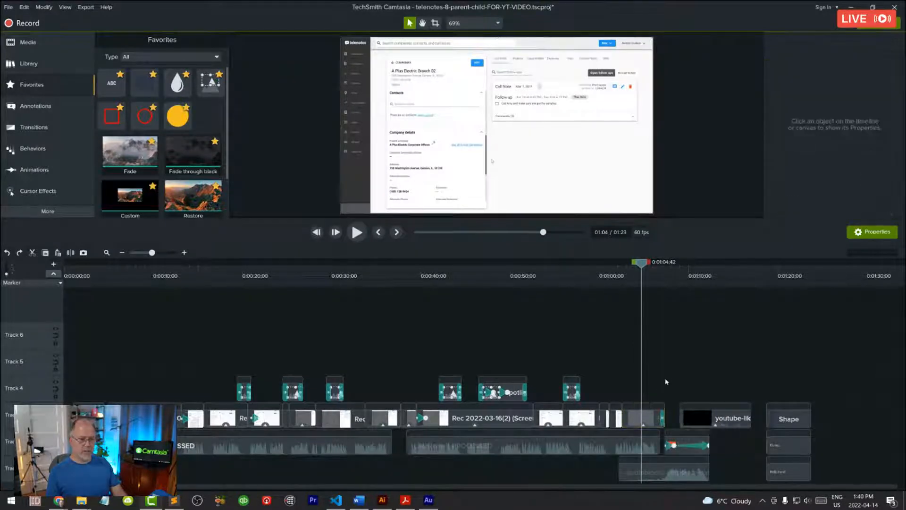
Step: Select the last screen recording clip, place the playhead at 0:01:04;04 to review the Split command, and deselect the clip
{"action": "left_click", "coordinate": [646, 416]}
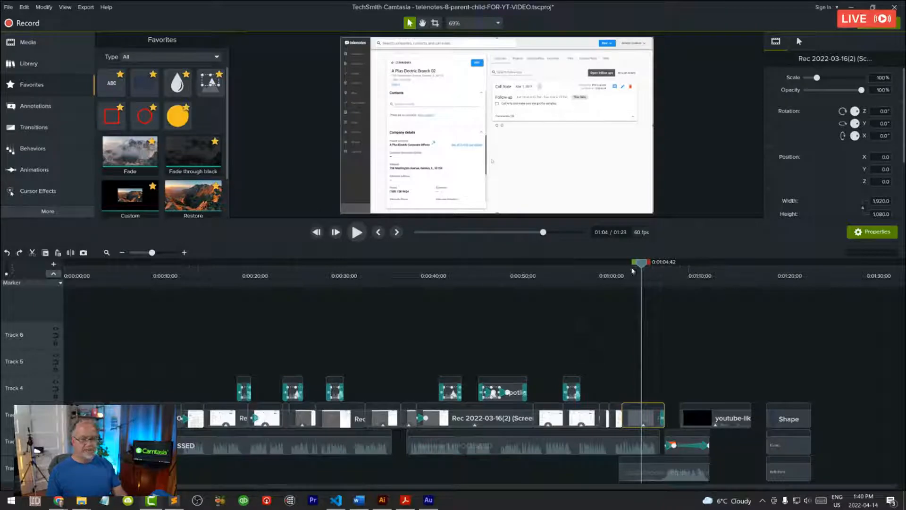
{"action": "left_click", "coordinate": [633, 271]}
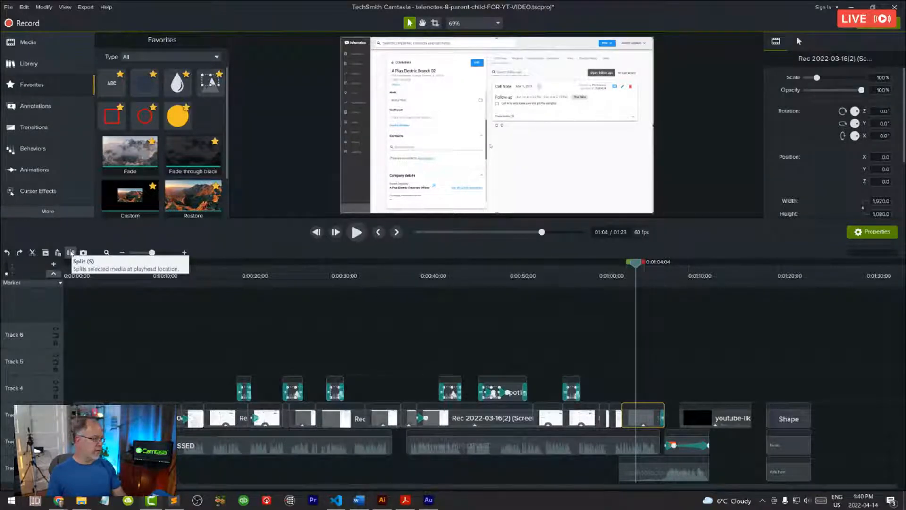
{"action": "left_click", "coordinate": [649, 372]}
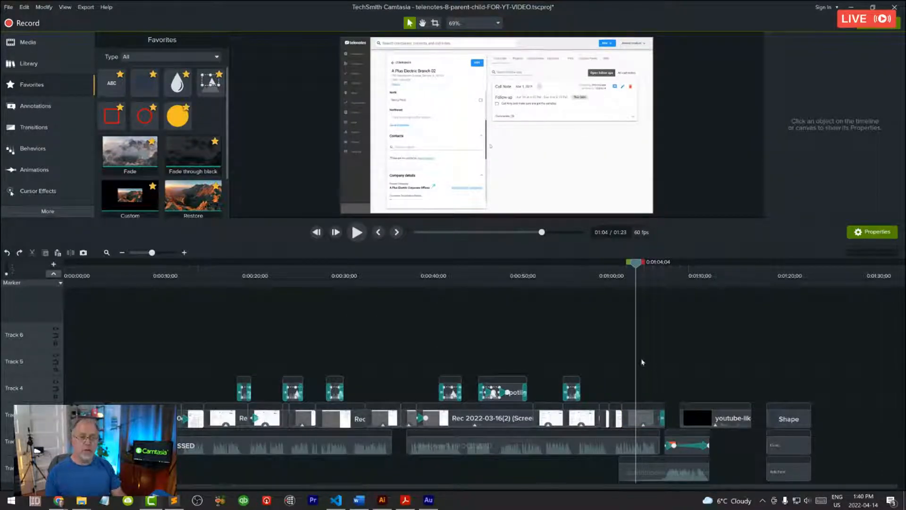
Step: Place the playhead at 0:00:24;47 and zoom the timeline in and out around it
{"action": "left_click", "coordinate": [286, 274]}
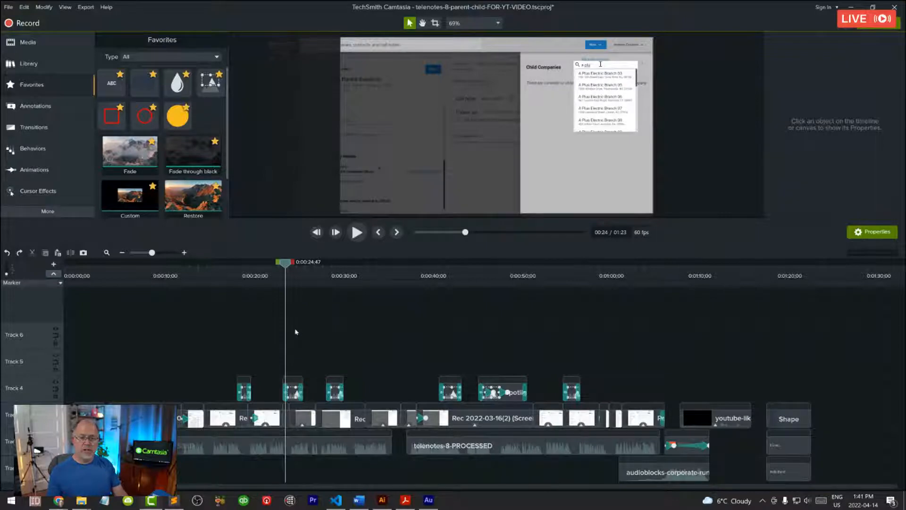
{"action": "scroll", "coordinate": [296, 332], "scroll_direction": "up", "scroll_amount": 3}
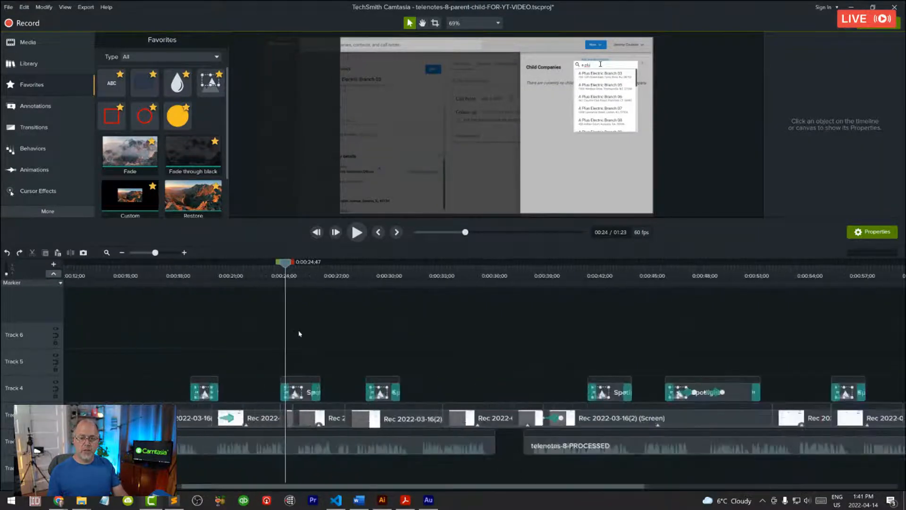
{"action": "scroll", "coordinate": [301, 334], "scroll_direction": "up", "scroll_amount": 4}
{"action": "scroll", "coordinate": [302, 338], "scroll_direction": "down", "scroll_amount": 6}
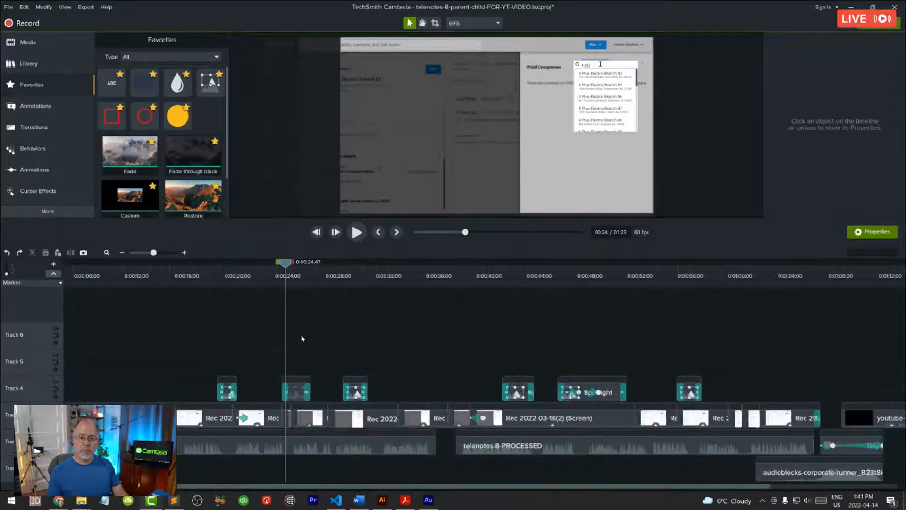
{"action": "scroll", "coordinate": [303, 338], "scroll_direction": "up", "scroll_amount": 3}
{"action": "scroll", "coordinate": [302, 339], "scroll_direction": "up", "scroll_amount": 4}
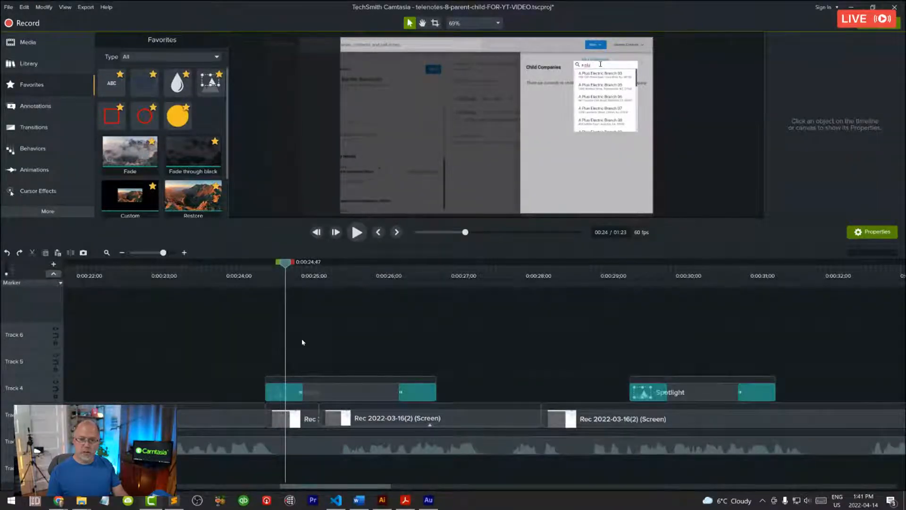
{"action": "scroll", "coordinate": [302, 339], "scroll_direction": "down", "scroll_amount": 5}
{"action": "scroll", "coordinate": [302, 342], "scroll_direction": "up", "scroll_amount": 4}
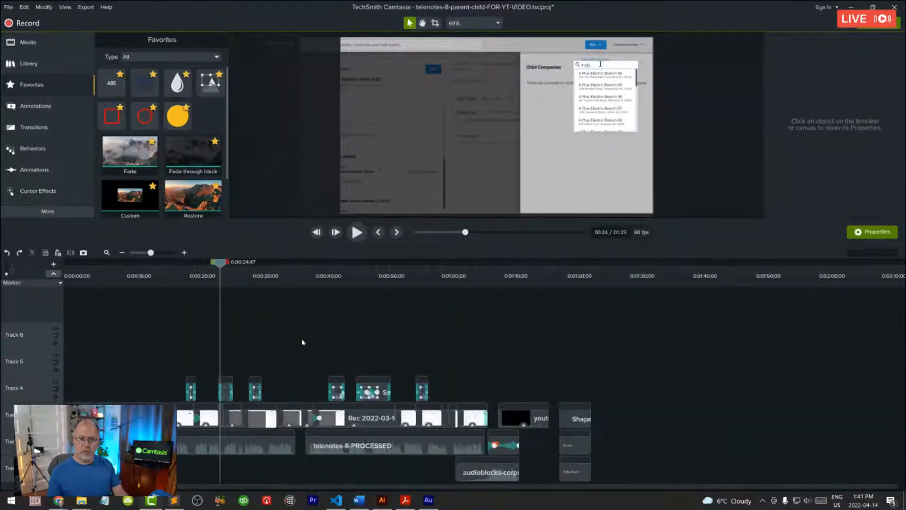
{"action": "scroll", "coordinate": [302, 341], "scroll_direction": "down", "scroll_amount": 6}
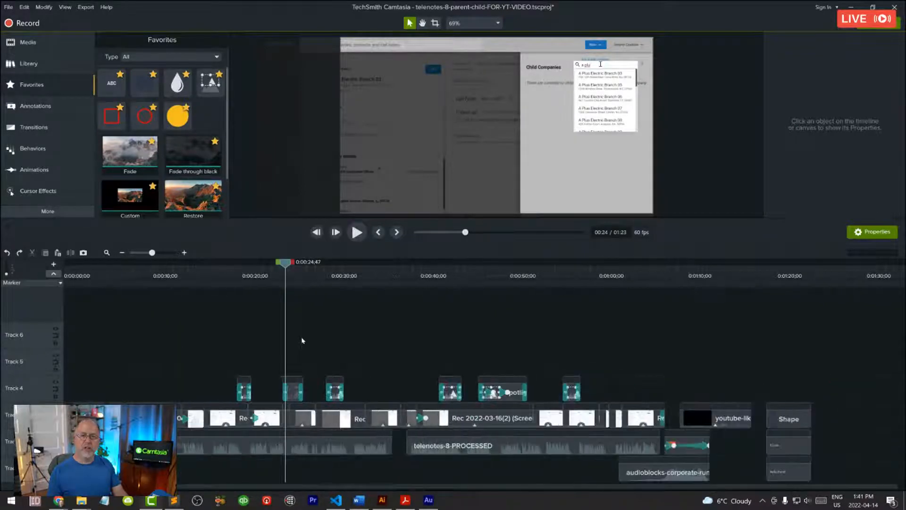
{"action": "scroll", "coordinate": [302, 339], "scroll_direction": "up", "scroll_amount": 6}
{"action": "scroll", "coordinate": [303, 339], "scroll_direction": "down", "scroll_amount": 2}
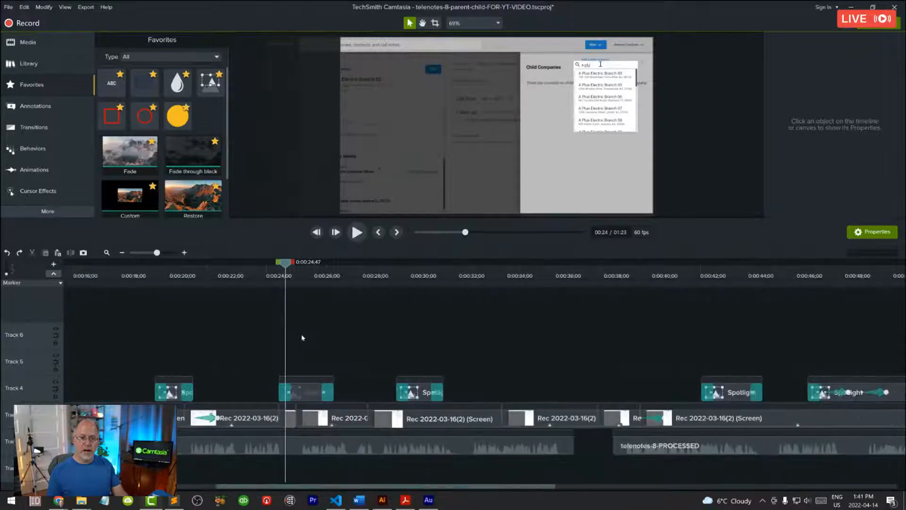
{"action": "scroll", "coordinate": [304, 341], "scroll_direction": "down", "scroll_amount": 2}
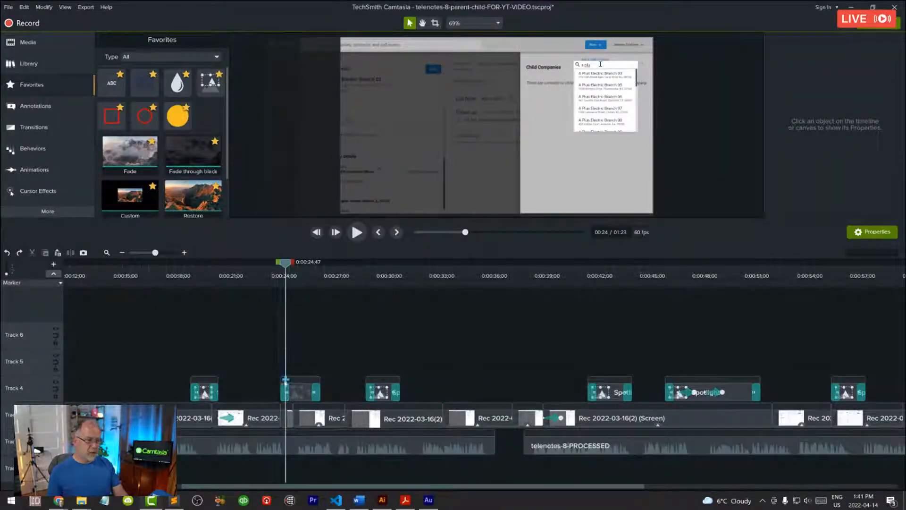
Step: Move the playhead to 0:00:58;07, zoom the timeline in and out around it, and fit the whole project in view
{"action": "left_click_drag", "start_coordinate": [285, 264], "coordinate": [870, 308]}
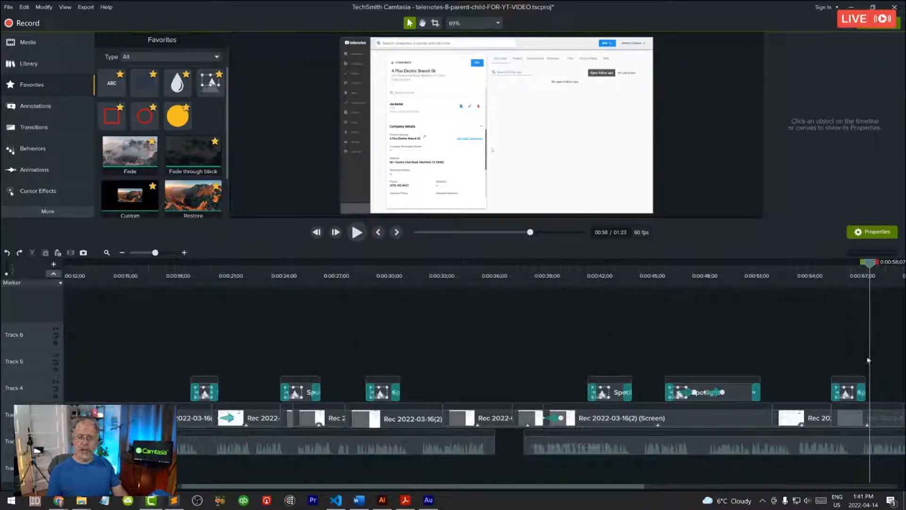
{"action": "scroll", "coordinate": [868, 360], "scroll_direction": "up", "scroll_amount": 3}
{"action": "scroll", "coordinate": [868, 360], "scroll_direction": "down", "scroll_amount": 2}
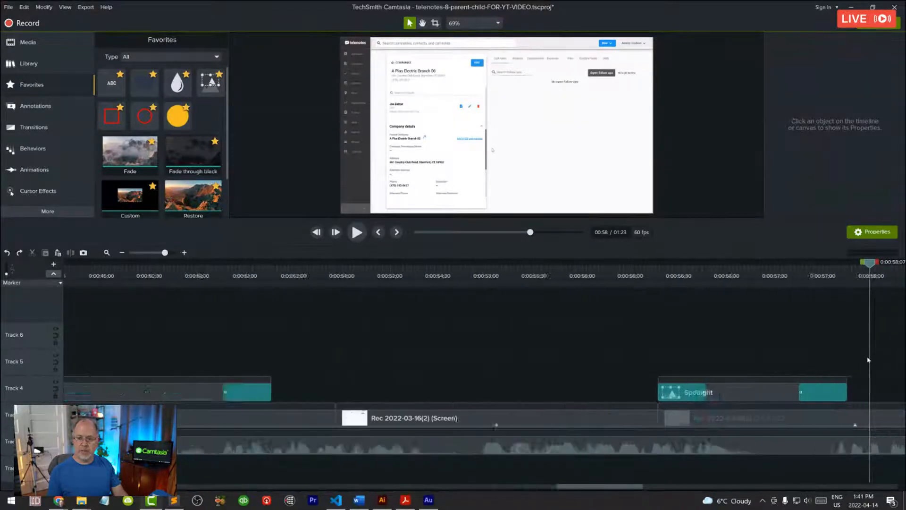
{"action": "scroll", "coordinate": [868, 360], "scroll_direction": "down", "scroll_amount": 5}
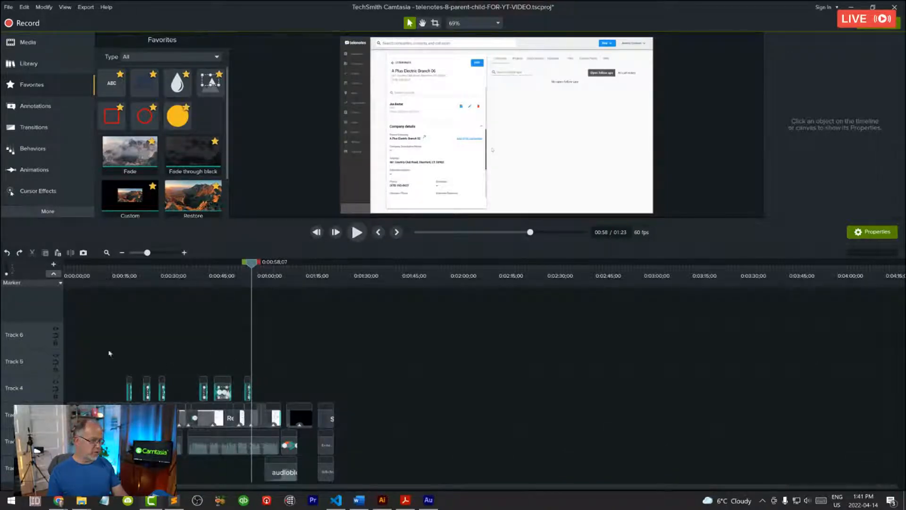
{"action": "left_click", "coordinate": [107, 253]}
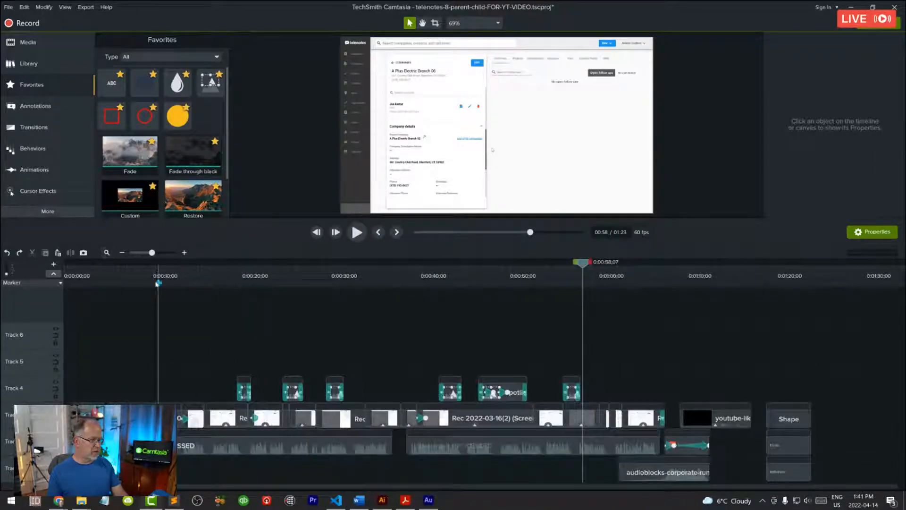
Step: Move the playhead to the start of the project and zoom the timeline in and out from there
{"action": "left_click", "coordinate": [156, 266]}
{"action": "left_click_drag", "start_coordinate": [157, 267], "coordinate": [66, 266]}
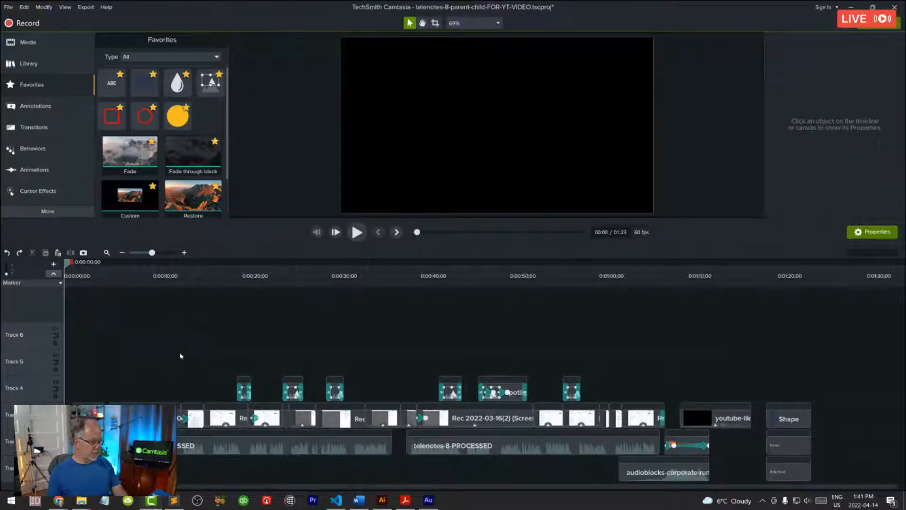
{"action": "scroll", "coordinate": [158, 343], "scroll_direction": "up", "scroll_amount": 6}
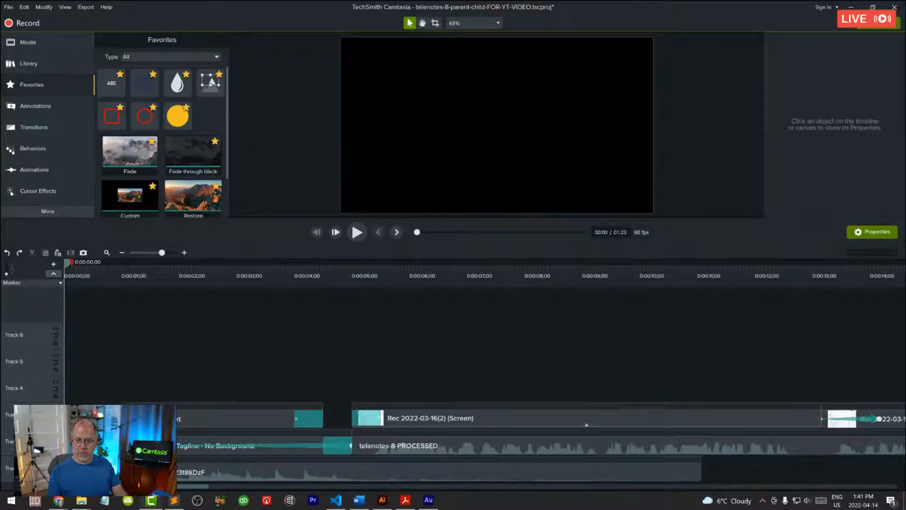
{"action": "scroll", "coordinate": [164, 351], "scroll_direction": "down", "scroll_amount": 5}
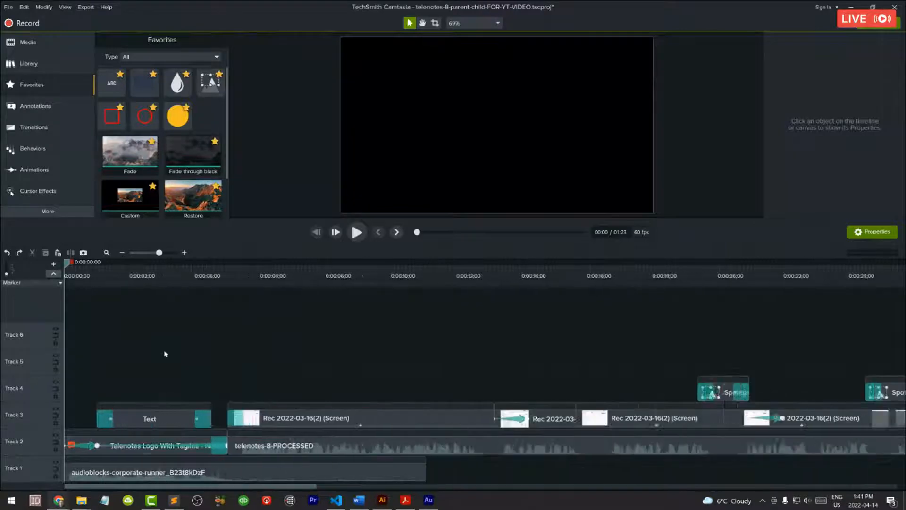
{"action": "scroll", "coordinate": [164, 357], "scroll_direction": "up", "scroll_amount": 2}
{"action": "scroll", "coordinate": [164, 358], "scroll_direction": "up", "scroll_amount": 1}
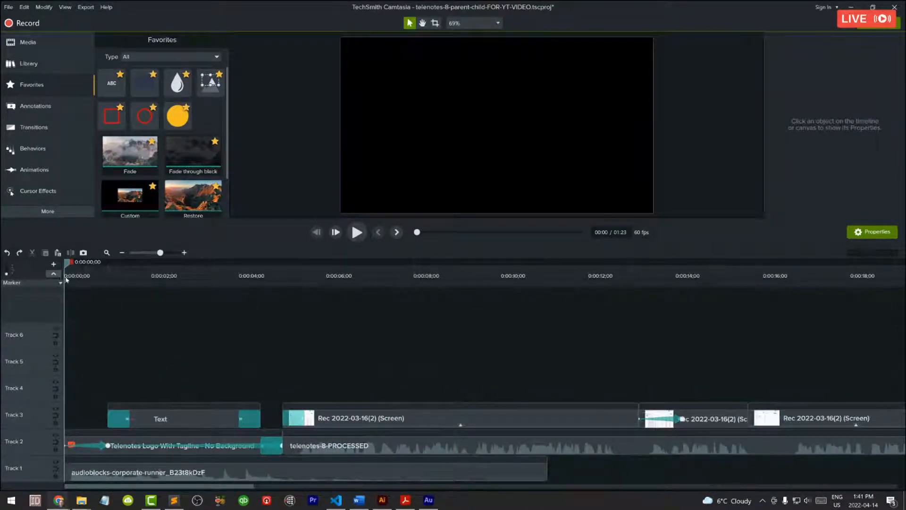
{"action": "scroll", "coordinate": [259, 362], "scroll_direction": "down", "scroll_amount": 3}
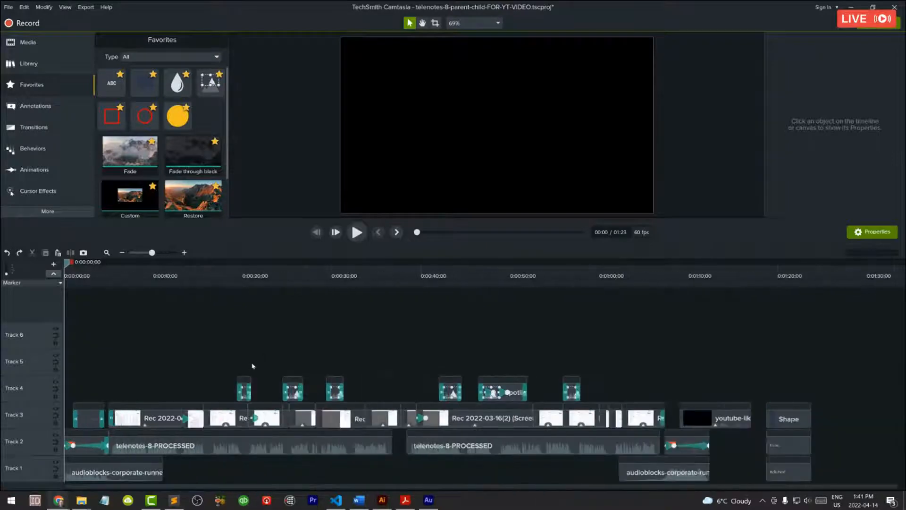
{"action": "scroll", "coordinate": [253, 365], "scroll_direction": "down", "scroll_amount": 1}
{"action": "scroll", "coordinate": [254, 362], "scroll_direction": "up", "scroll_amount": 1}
Step: Jump the playhead to the end of the project, back to the beginning and to the end again
{"action": "key", "text": "ctrl+End"}
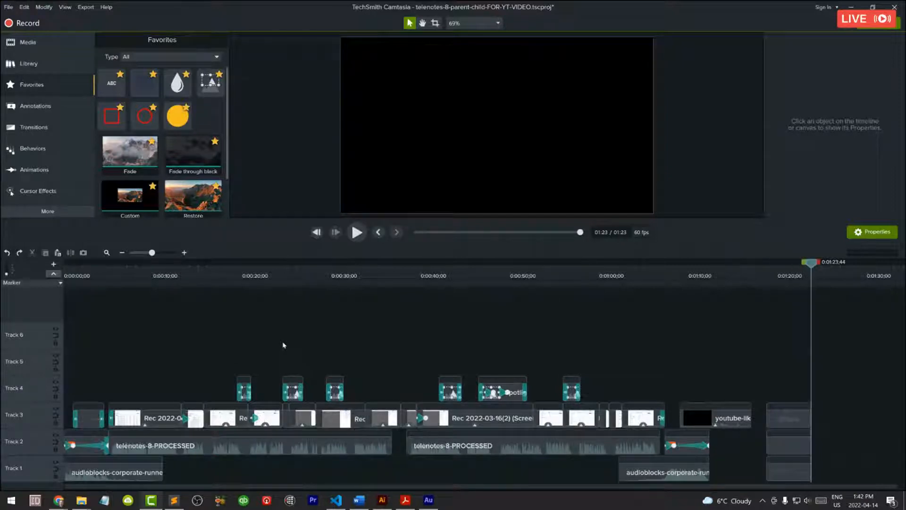
{"action": "key", "text": "ctrl+Home"}
{"action": "key", "text": "ctrl+End"}
Step: Scrub the playhead through the Telenotes logo intro and bring it back near the start of the timeline
{"action": "left_click", "coordinate": [99, 267]}
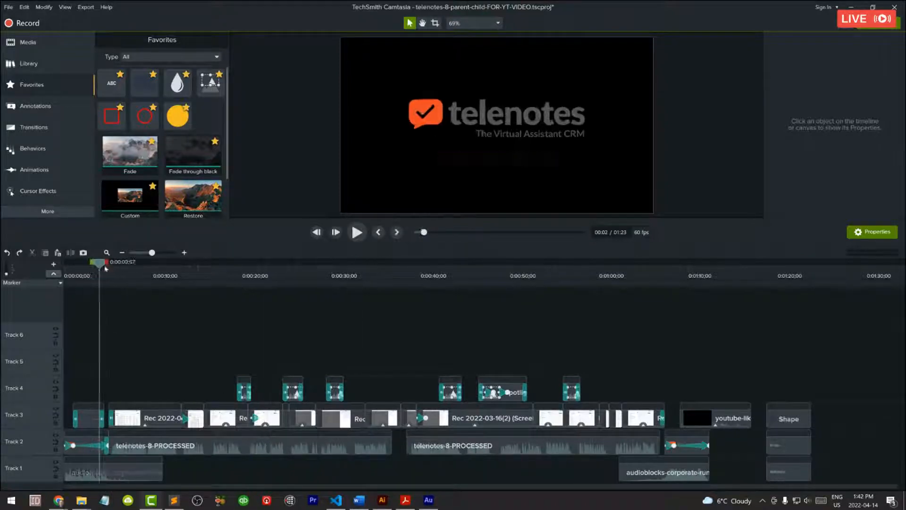
{"action": "left_click_drag", "start_coordinate": [105, 268], "coordinate": [94, 282]}
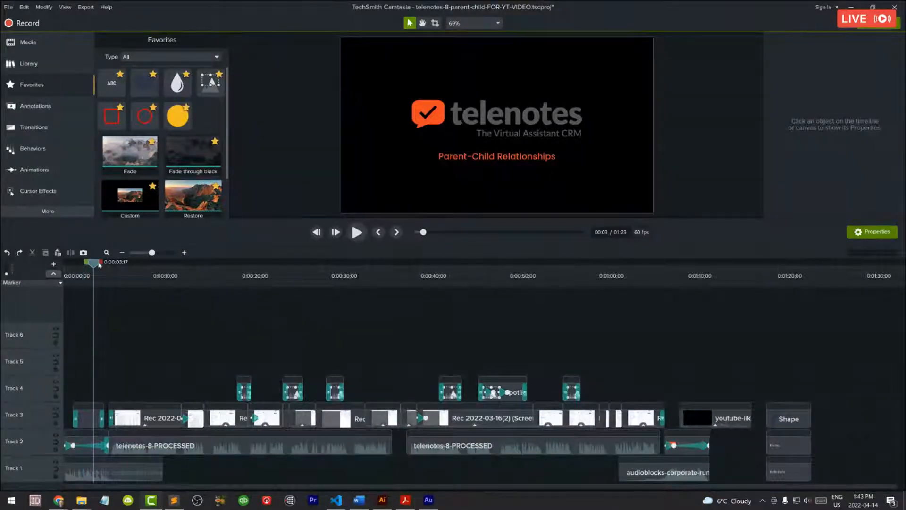
{"action": "left_click_drag", "start_coordinate": [96, 266], "coordinate": [64, 267]}
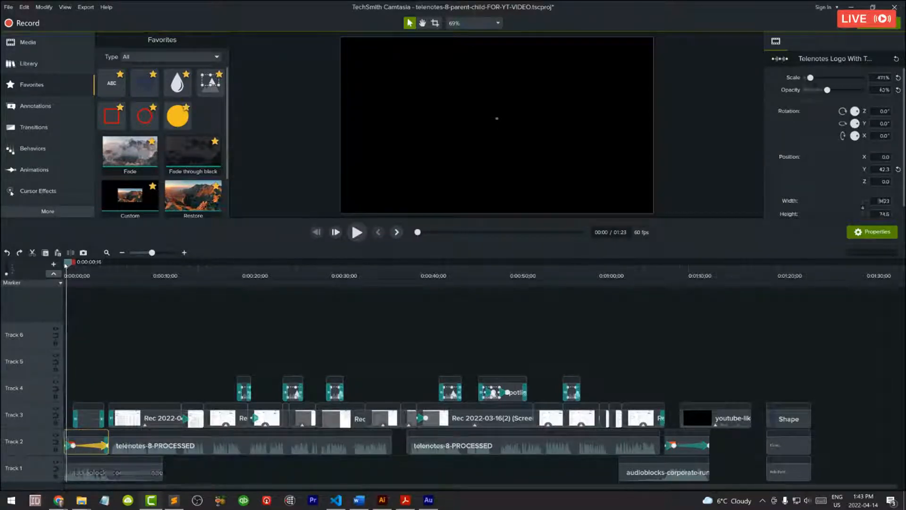
Step: Play the logo intro, return to the beginning of the timeline and replay it until about 0:00:01;48
{"action": "key", "text": "space"}
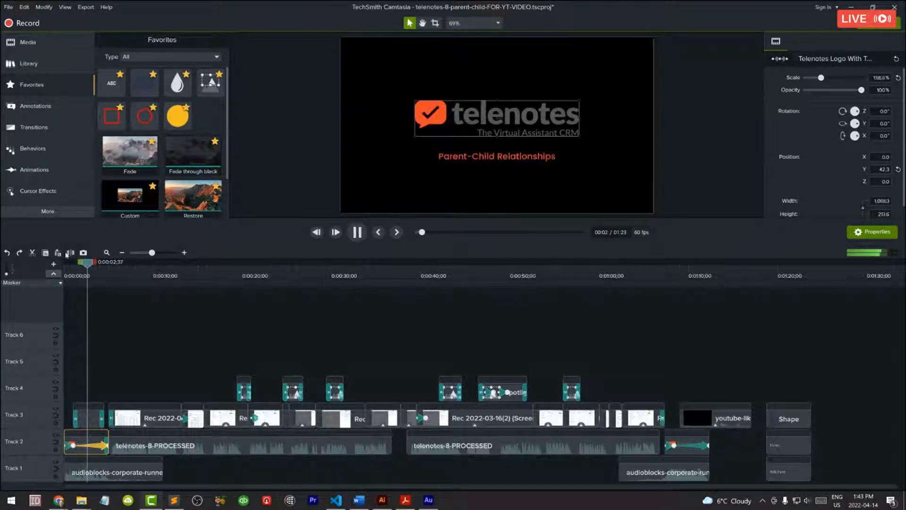
{"action": "key", "text": "space"}
{"action": "key", "text": "ctrl+Home"}
{"action": "key", "text": "space"}
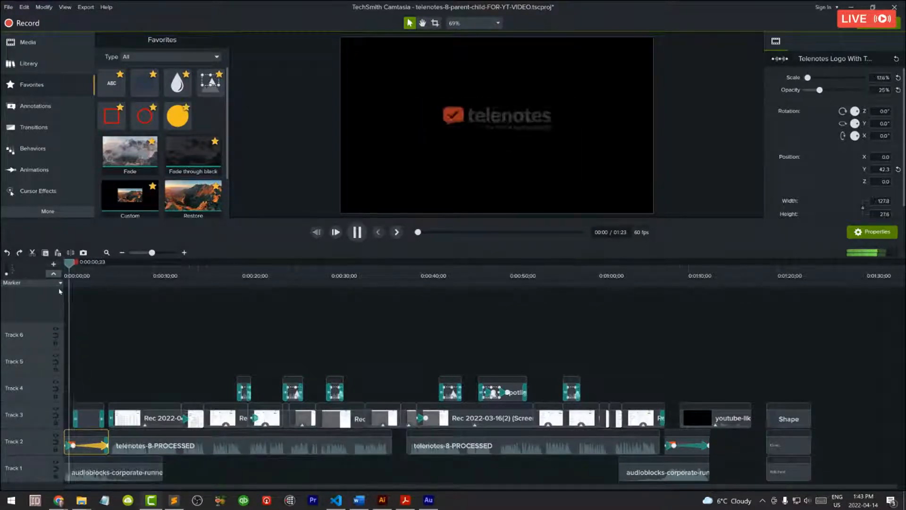
{"action": "key", "text": "space"}
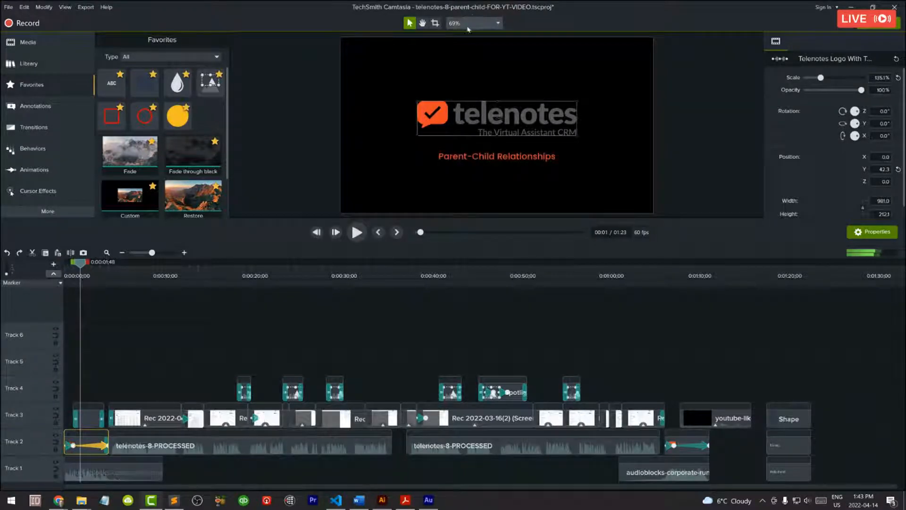
Step: Change the project's canvas color to white in the project settings and play the logo intro briefly on the new background
{"action": "left_click", "coordinate": [469, 23]}
{"action": "left_click", "coordinate": [474, 139]}
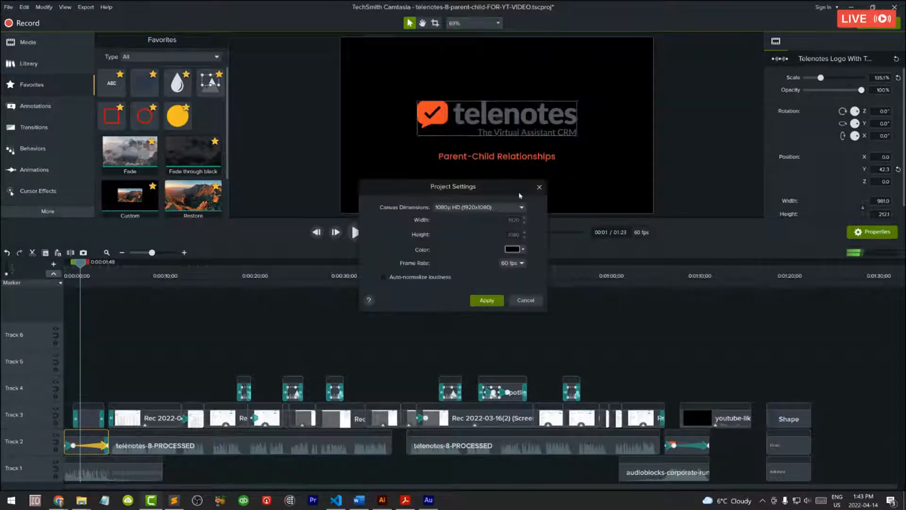
{"action": "left_click", "coordinate": [516, 250]}
{"action": "left_click_drag", "start_coordinate": [482, 309], "coordinate": [439, 286]}
{"action": "left_click", "coordinate": [418, 298]}
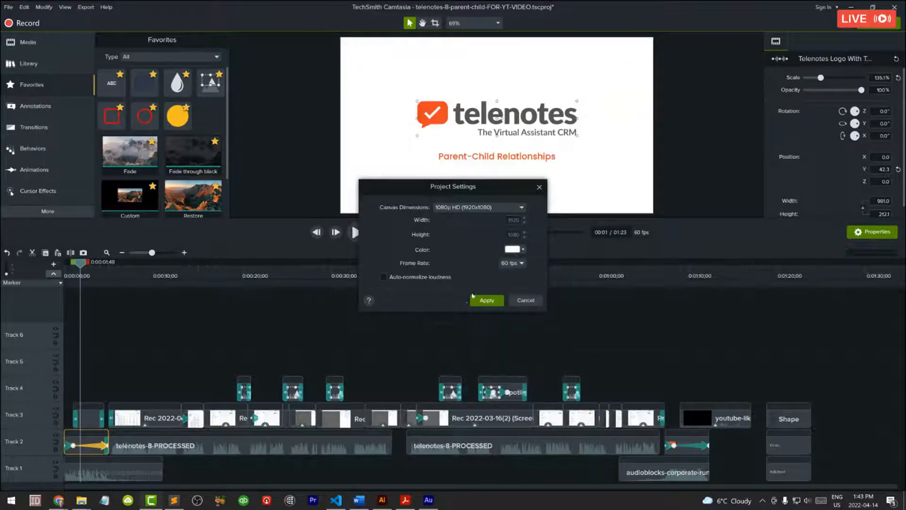
{"action": "left_click", "coordinate": [473, 297]}
{"action": "key", "text": "space"}
{"action": "key", "text": "space"}
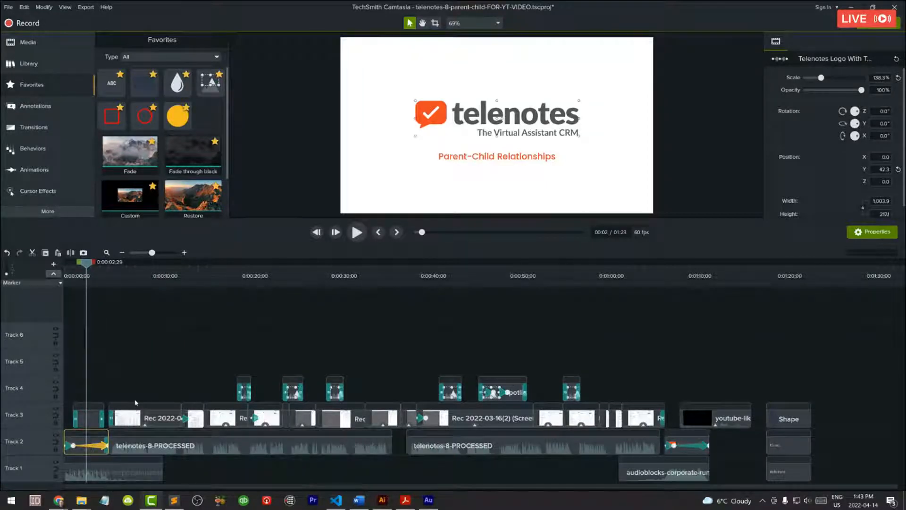
Step: Scrub to 0:00:13;29, select the short Track 3 clip there, and move the playhead to the spotlight at about 0:00:43;20
{"action": "left_click_drag", "start_coordinate": [183, 276], "coordinate": [185, 274]}
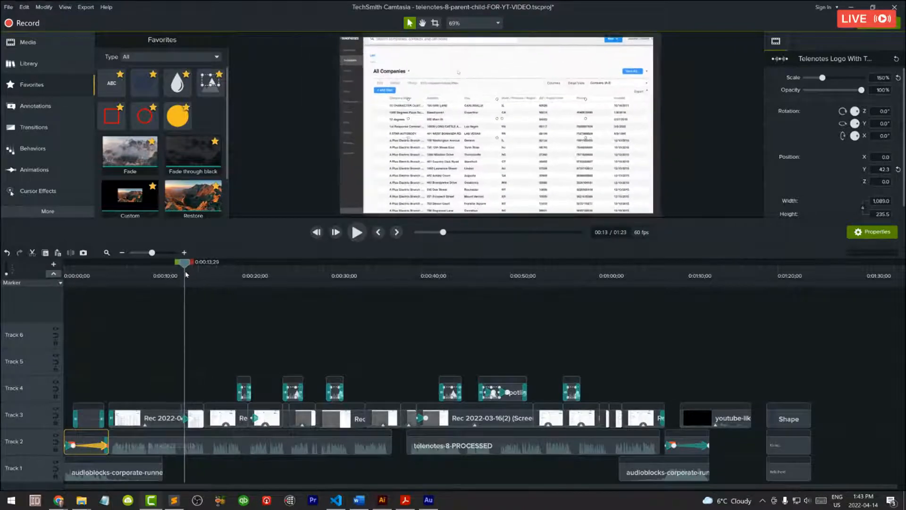
{"action": "left_click", "coordinate": [190, 419]}
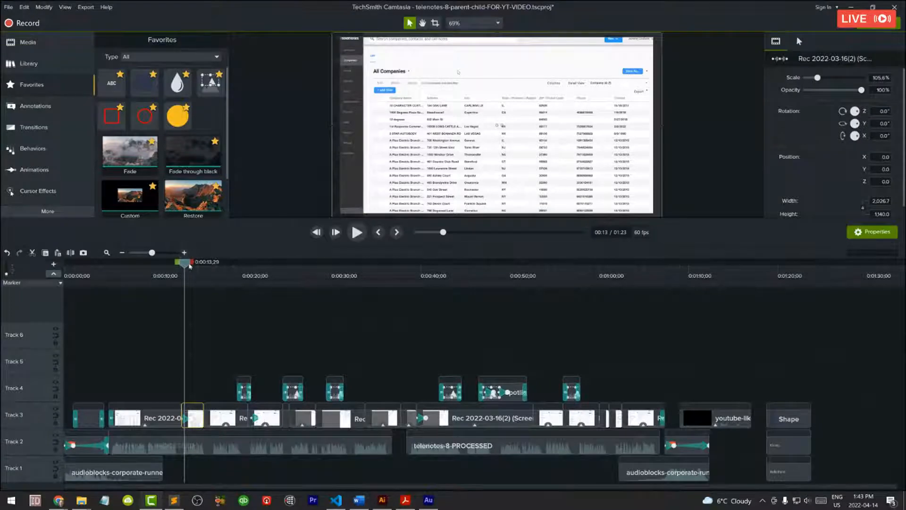
{"action": "left_click_drag", "start_coordinate": [190, 266], "coordinate": [502, 270]}
{"action": "left_click", "coordinate": [451, 274]}
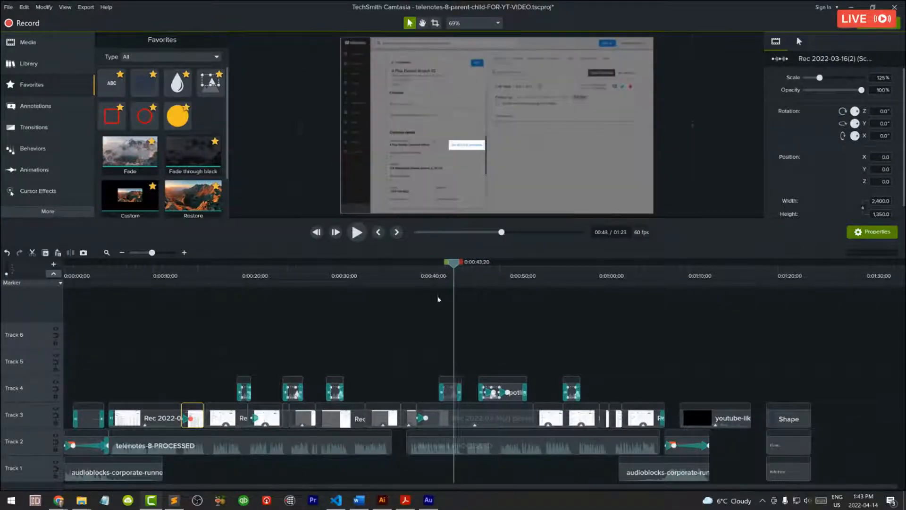
Step: Select several spotlight annotations on Track 4 one by one, finishing with the longest one
{"action": "left_click", "coordinate": [293, 396]}
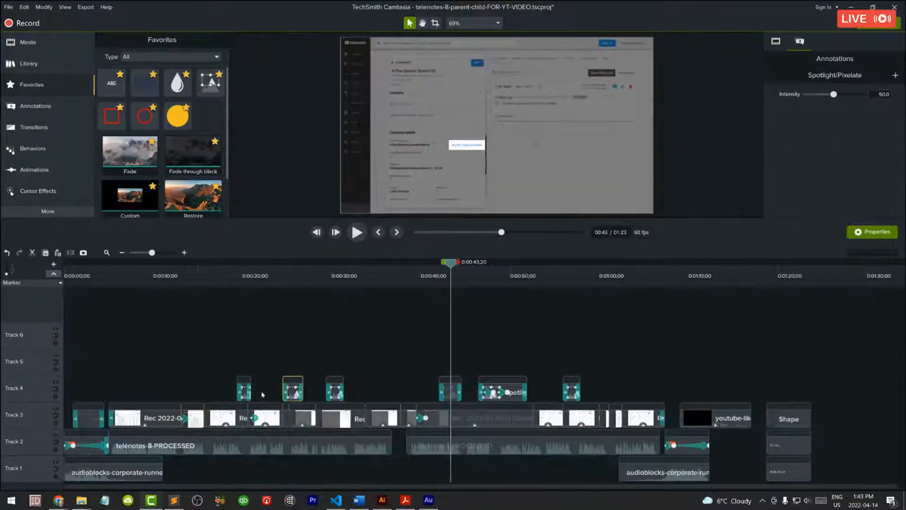
{"action": "left_click", "coordinate": [245, 392]}
{"action": "left_click", "coordinate": [335, 392]}
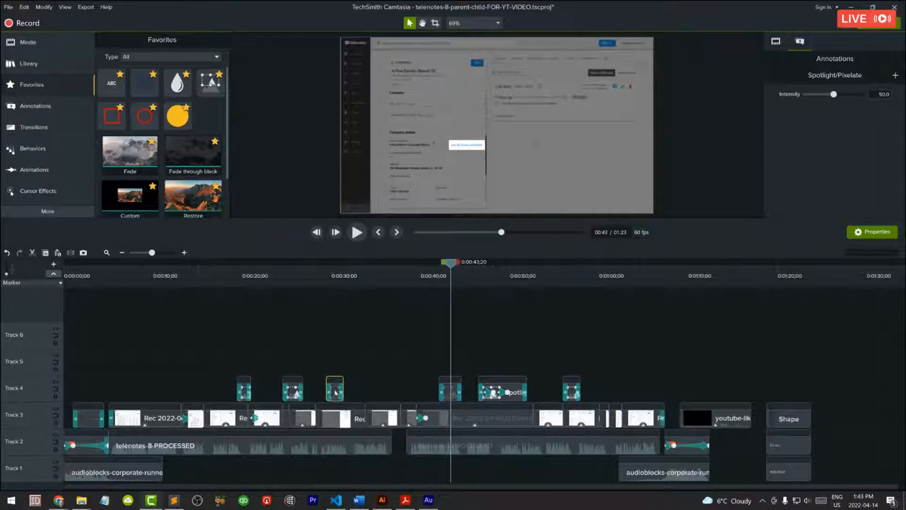
{"action": "left_click", "coordinate": [503, 391]}
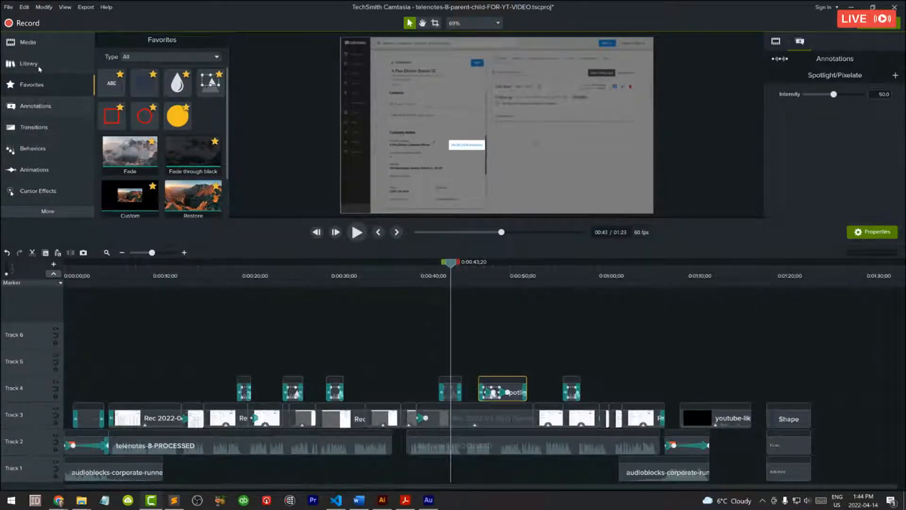
Step: Show the media bin, return to the favorites, and enlarge the area above the timeline
{"action": "left_click", "coordinate": [27, 43]}
{"action": "left_click", "coordinate": [27, 43]}
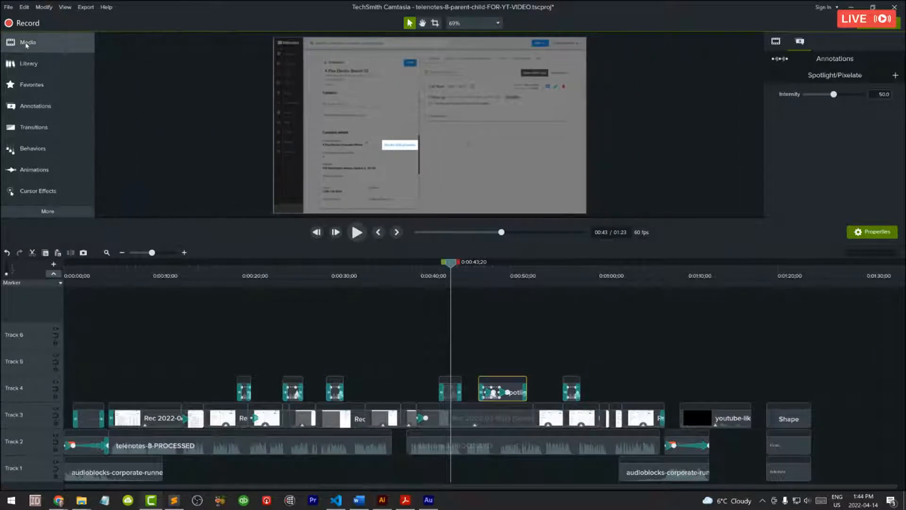
{"action": "left_click", "coordinate": [27, 43]}
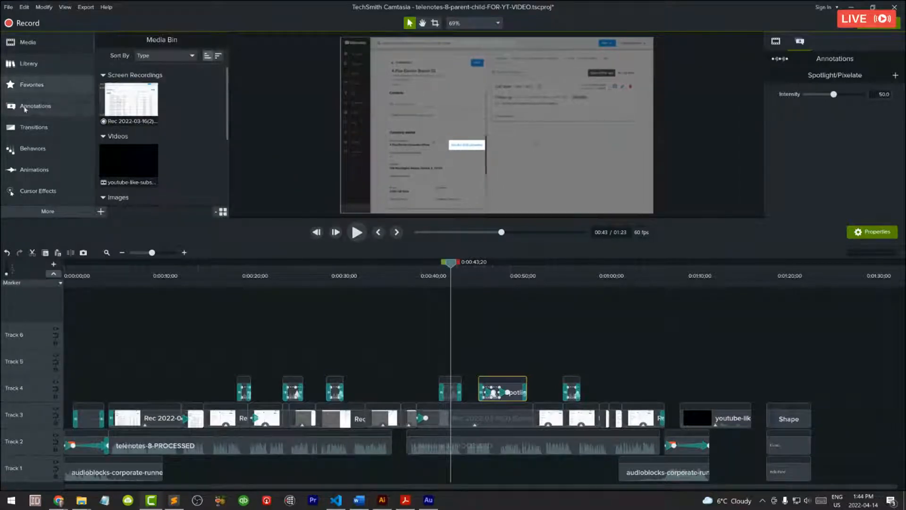
{"action": "left_click", "coordinate": [36, 86]}
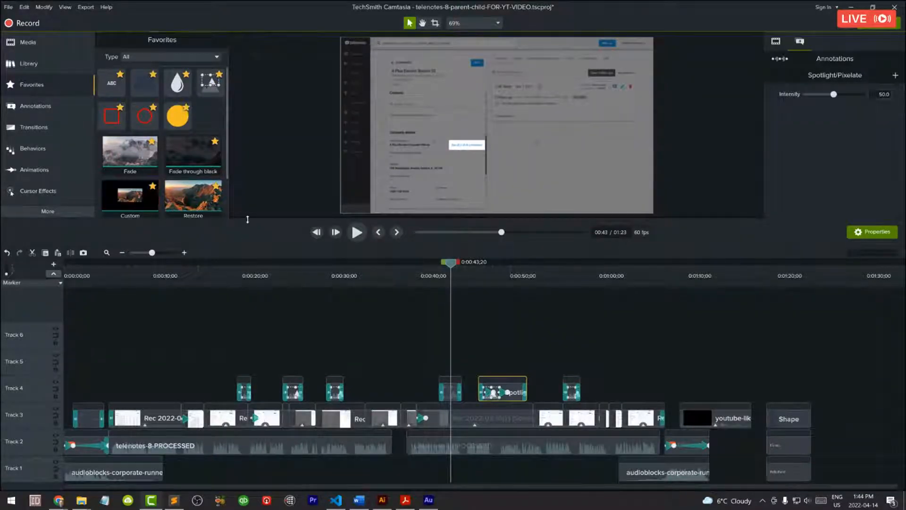
{"action": "left_click_drag", "start_coordinate": [247, 219], "coordinate": [249, 265]}
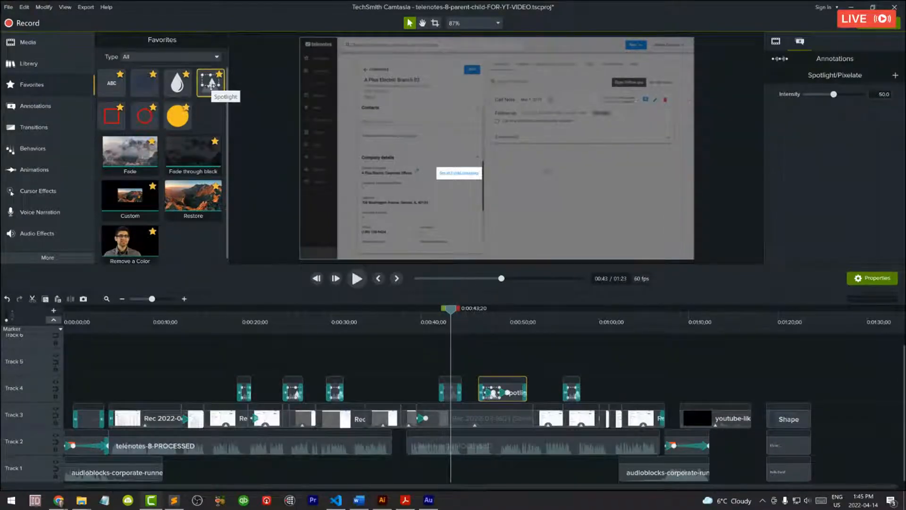
Step: Add a Spotlight from the Blur & Highlight annotations to the gap between the third and fourth Track 4 annotations
{"action": "left_click", "coordinate": [36, 108]}
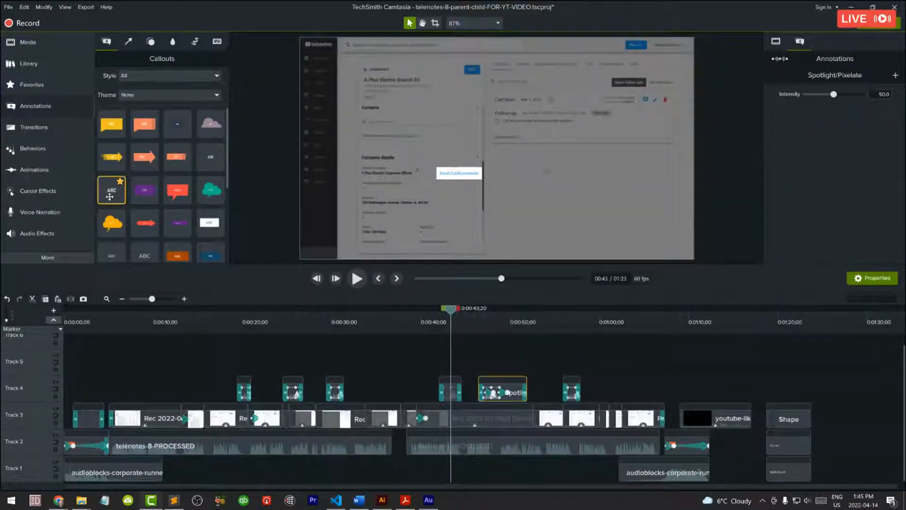
{"action": "left_click", "coordinate": [41, 108]}
{"action": "left_click", "coordinate": [42, 108]}
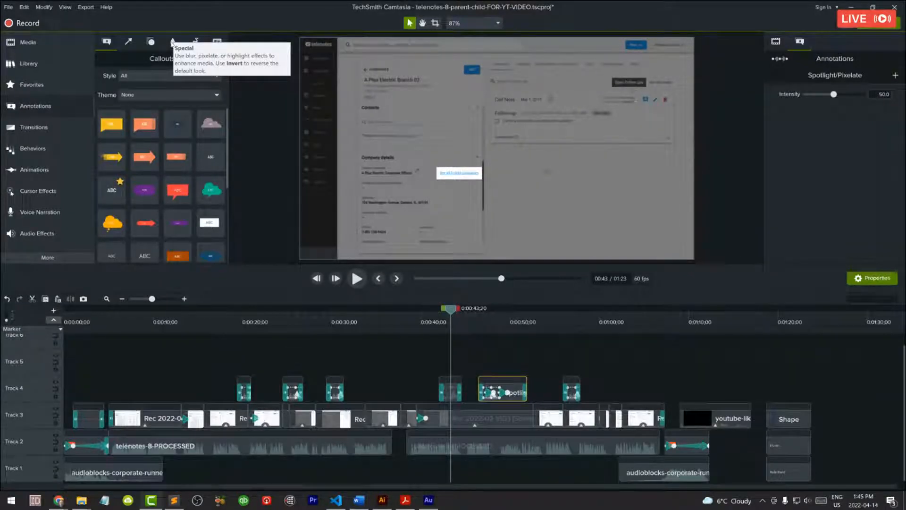
{"action": "left_click", "coordinate": [173, 43]}
{"action": "left_click", "coordinate": [145, 84]}
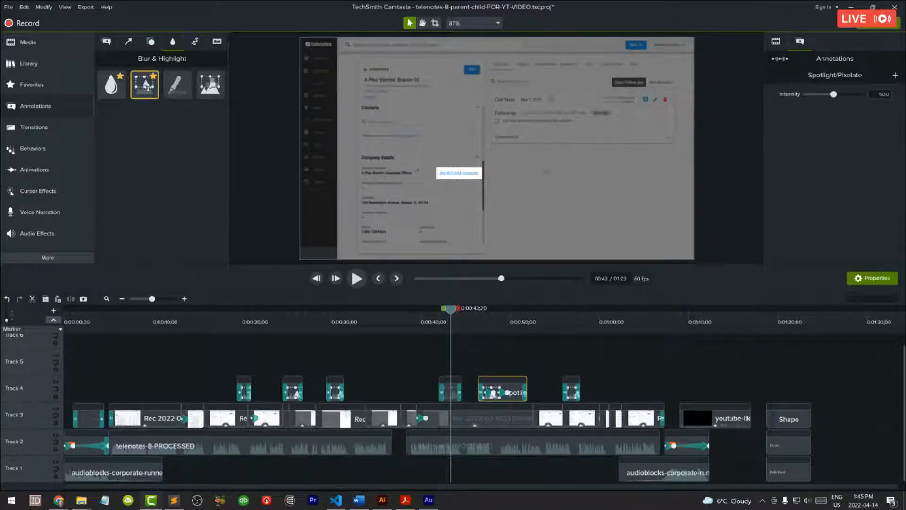
{"action": "left_click_drag", "start_coordinate": [144, 84], "coordinate": [381, 384]}
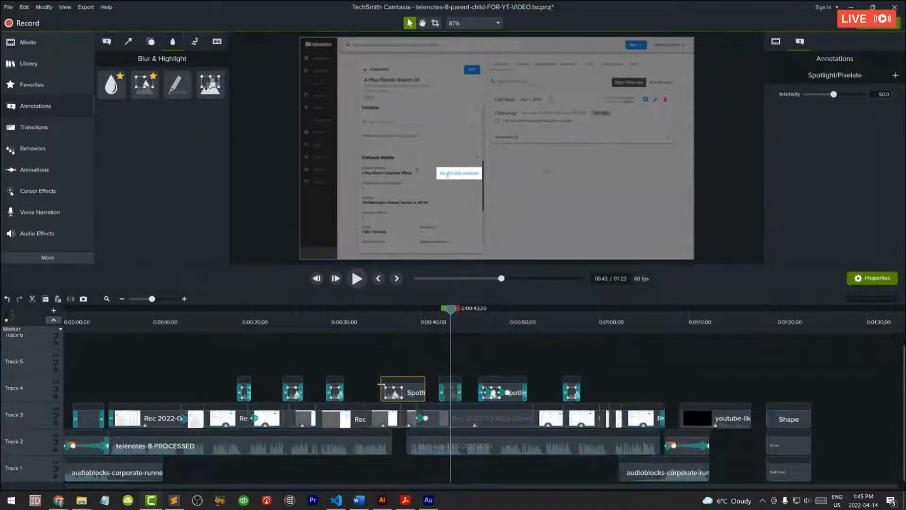
Step: At 0:00:36;54, enlarge the new spotlight on the canvas and move it partly over the Child Companies panel
{"action": "left_click", "coordinate": [393, 319]}
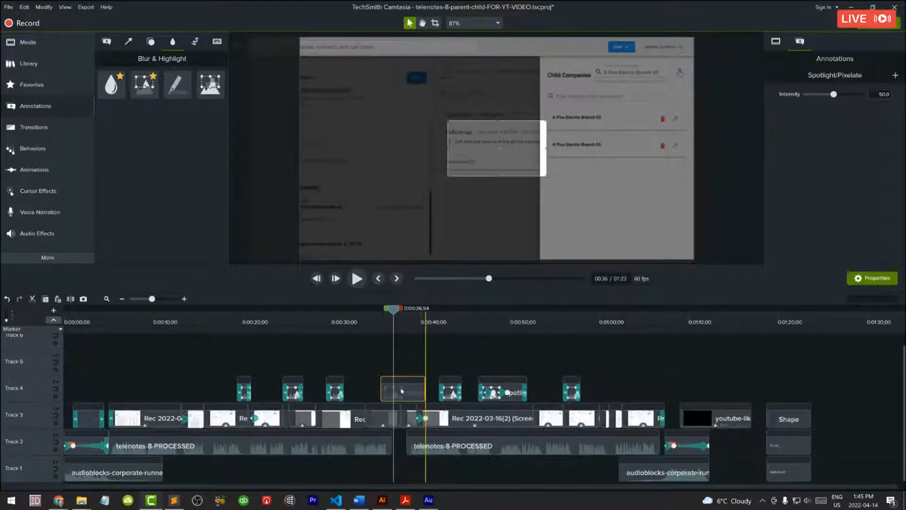
{"action": "left_click_drag", "start_coordinate": [468, 159], "coordinate": [450, 140]}
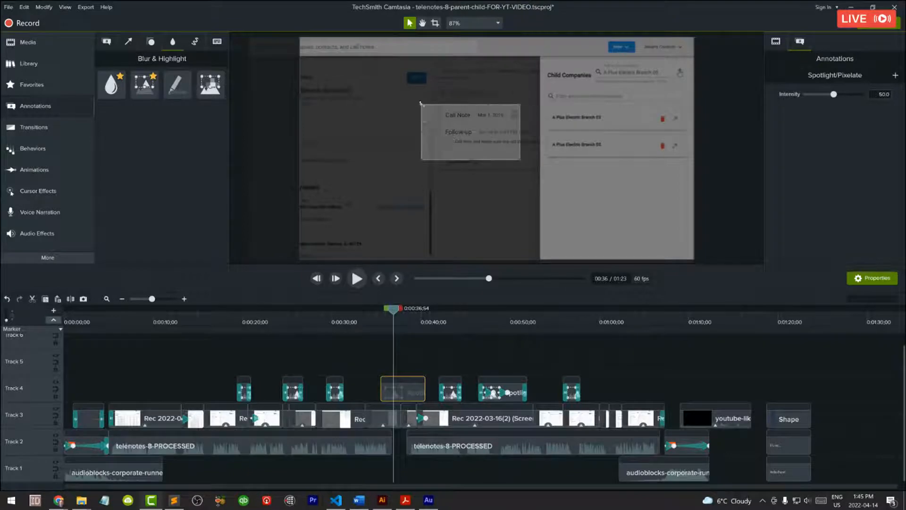
{"action": "left_click_drag", "start_coordinate": [421, 105], "coordinate": [340, 59]}
{"action": "left_click_drag", "start_coordinate": [461, 141], "coordinate": [598, 190]}
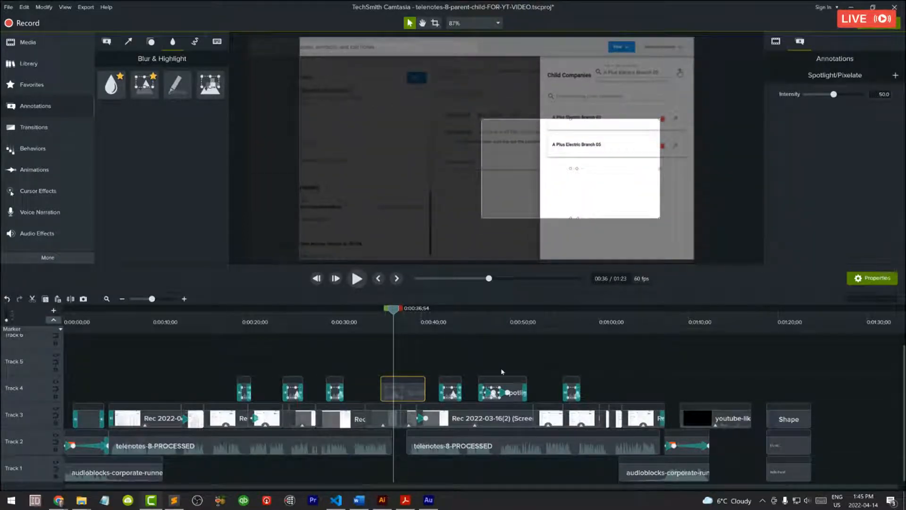
Step: Add a Custom animation to the new spotlight and, at 0:00:38;23, shift and enlarge it over the Call Note area
{"action": "left_click", "coordinate": [33, 171]}
{"action": "left_click_drag", "start_coordinate": [130, 71], "coordinate": [404, 397]}
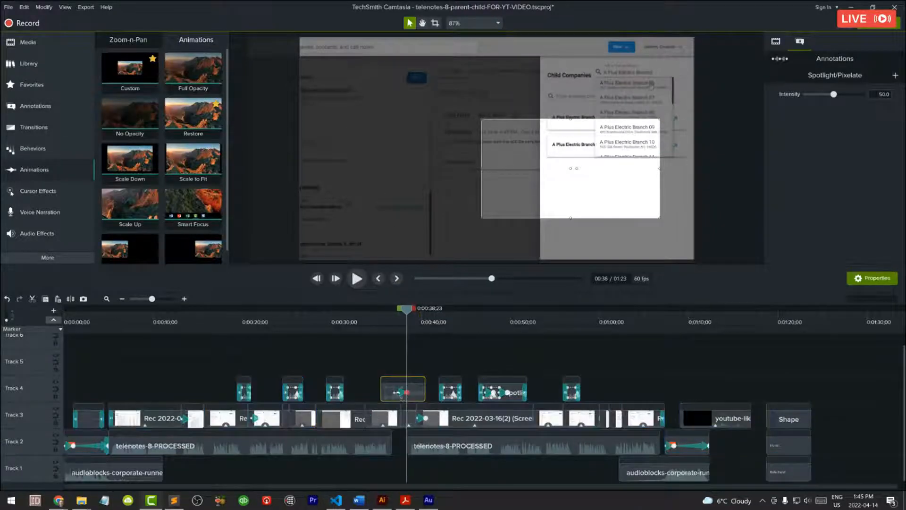
{"action": "left_click", "coordinate": [400, 393]}
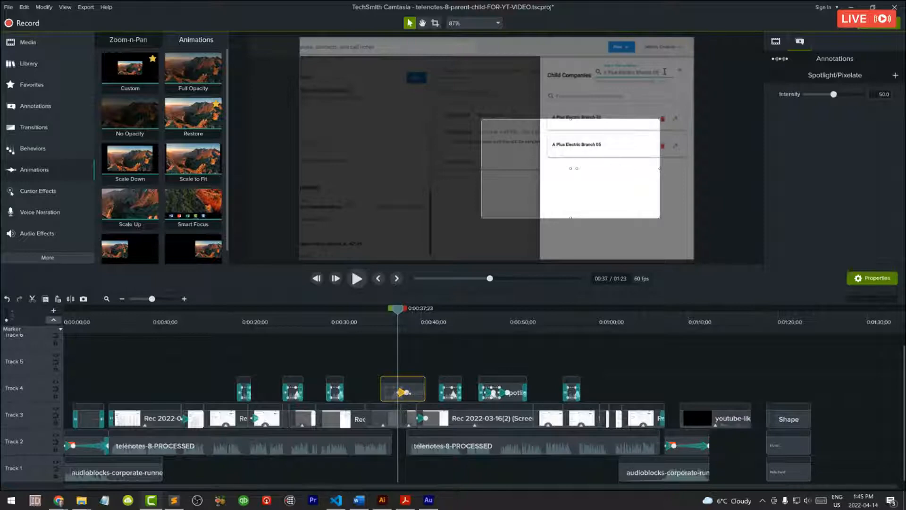
{"action": "left_click_drag", "start_coordinate": [406, 392], "coordinate": [409, 393]}
{"action": "left_click_drag", "start_coordinate": [549, 191], "coordinate": [419, 139]}
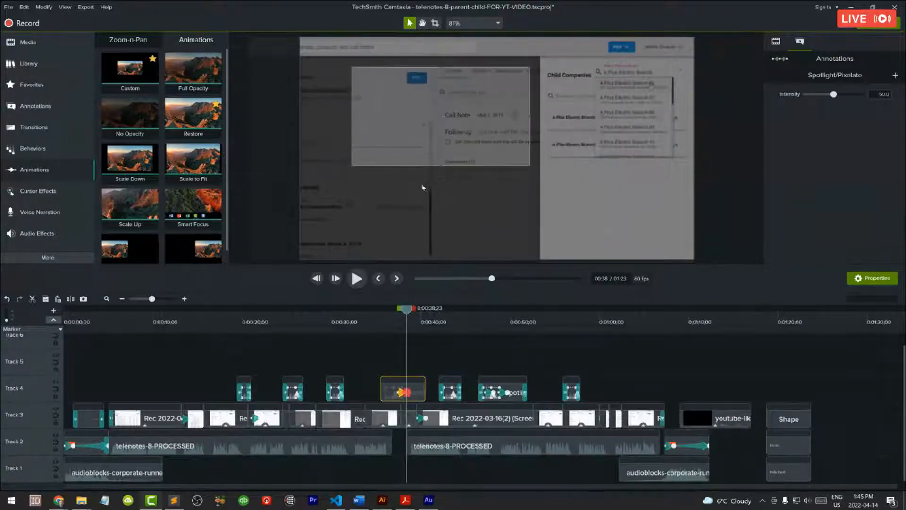
{"action": "left_click_drag", "start_coordinate": [350, 167], "coordinate": [310, 234]}
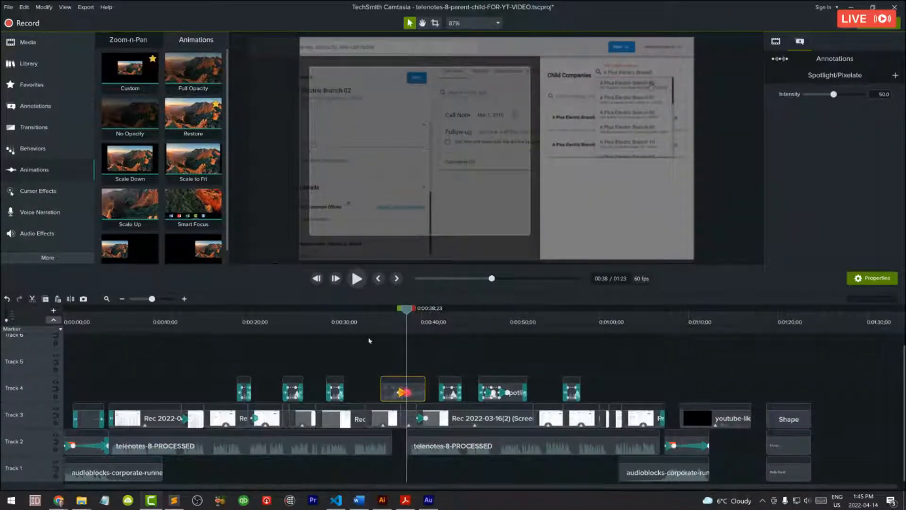
Step: Play the animated spotlight from 0:00:36;54 to 0:00:39;00 and delete it from Track 4
{"action": "left_click", "coordinate": [393, 321]}
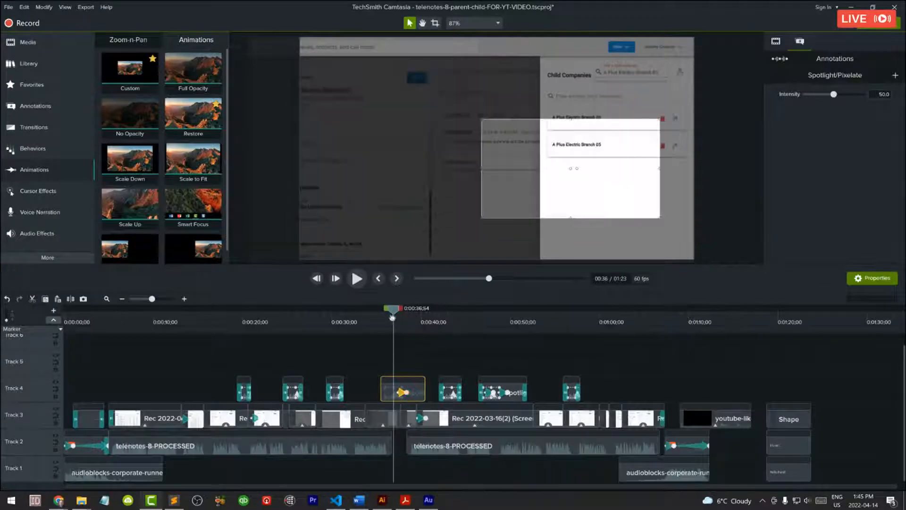
{"action": "key", "text": "space"}
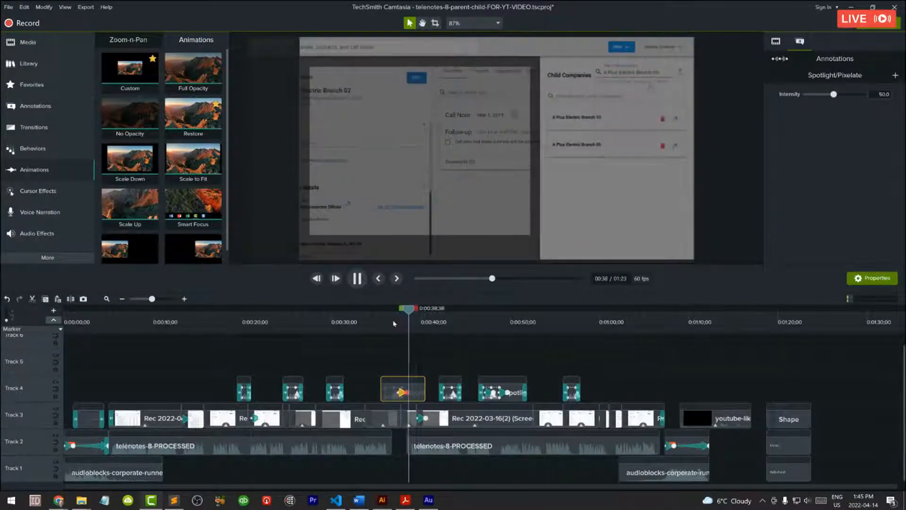
{"action": "key", "text": "space"}
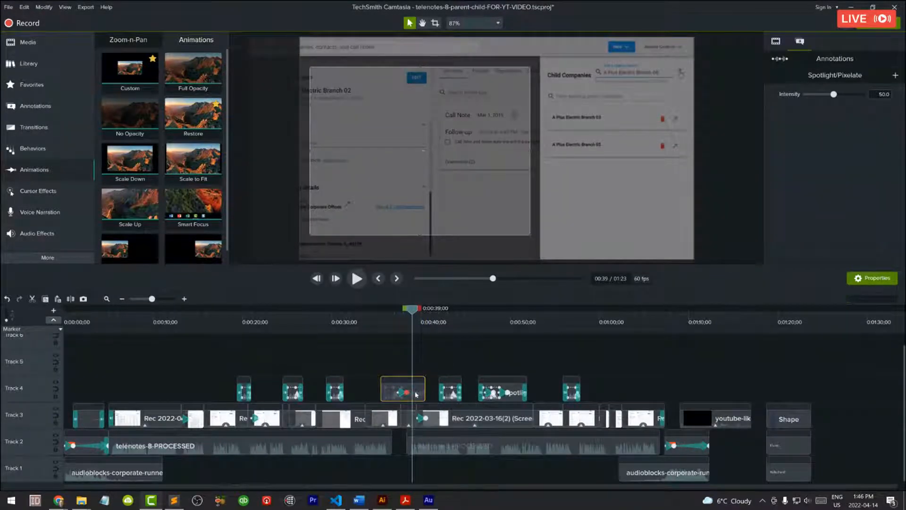
{"action": "key", "text": "Delete"}
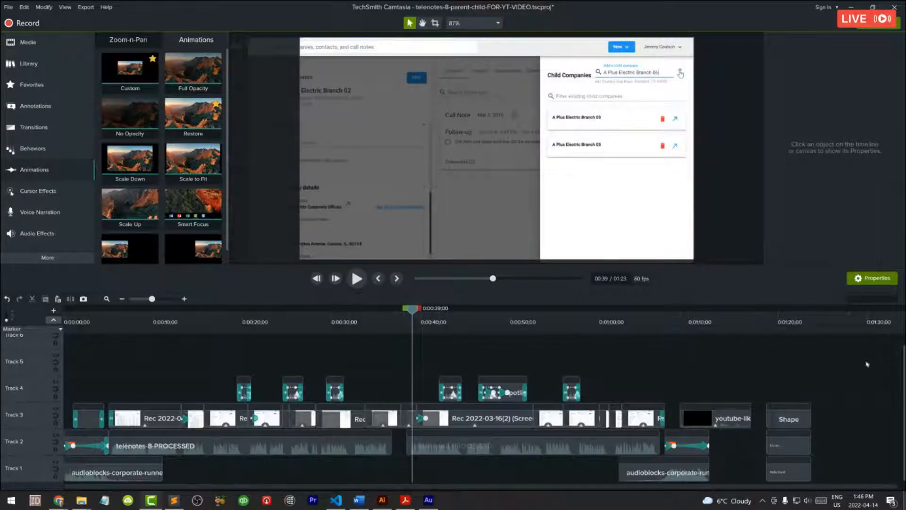